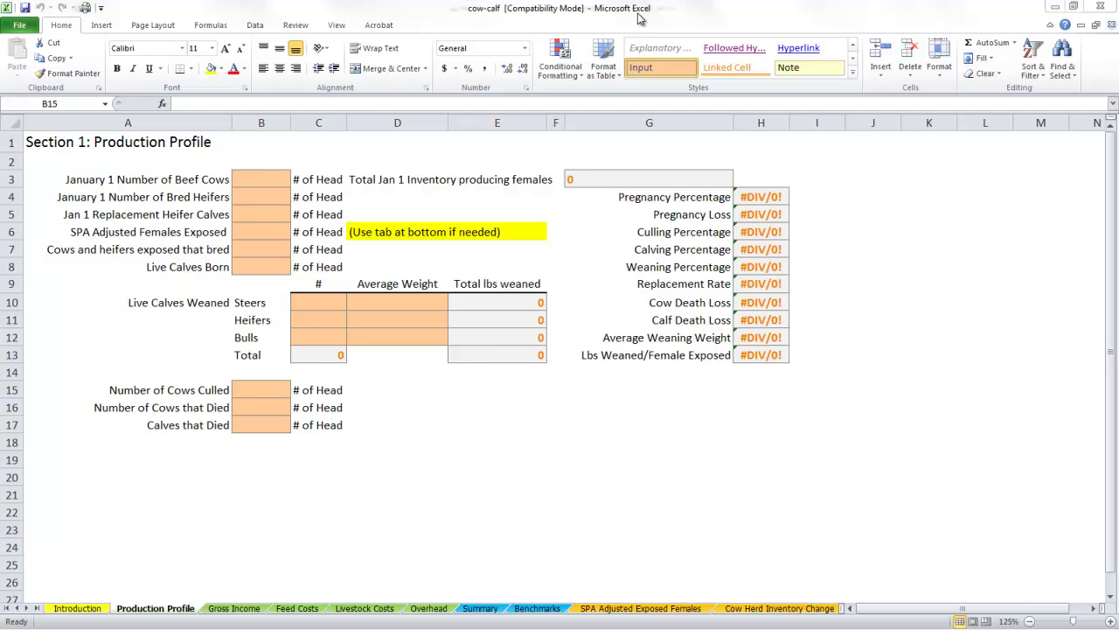
Read the Introduction sheet's instructions, then return to the Production Profile sheet at the January 1 Number of Beef Cows input.
left_click(77, 608)
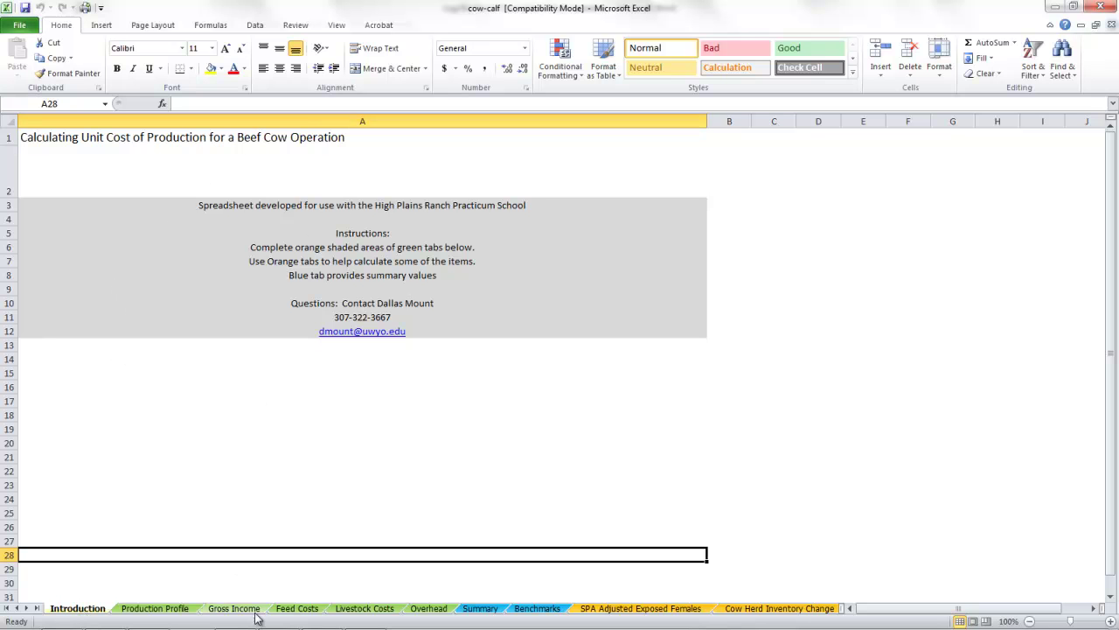
left_click(155, 607)
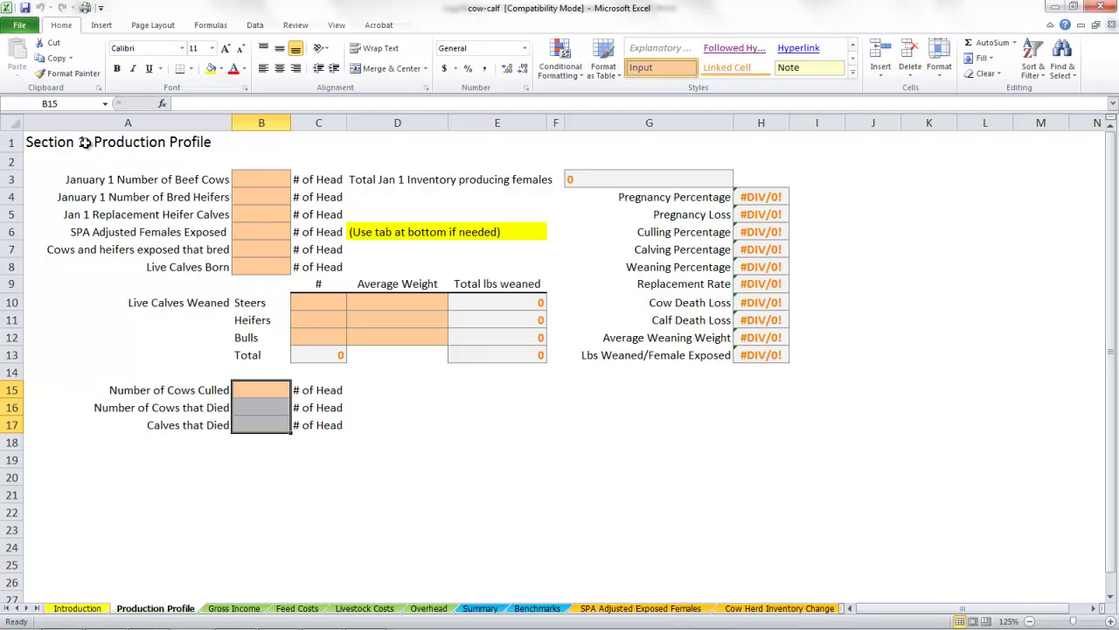
left_click(280, 180)
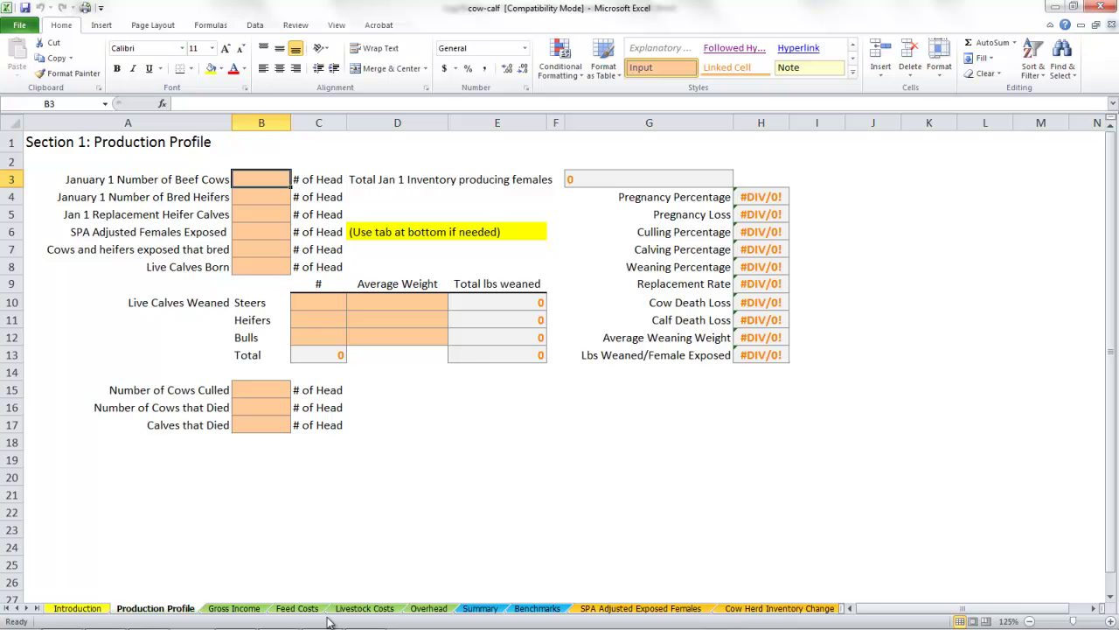
Switch to the PowerPoint presentation and browse its slides to view the Variation in Returns slide.
mouse_move(292, 623)
key("super")
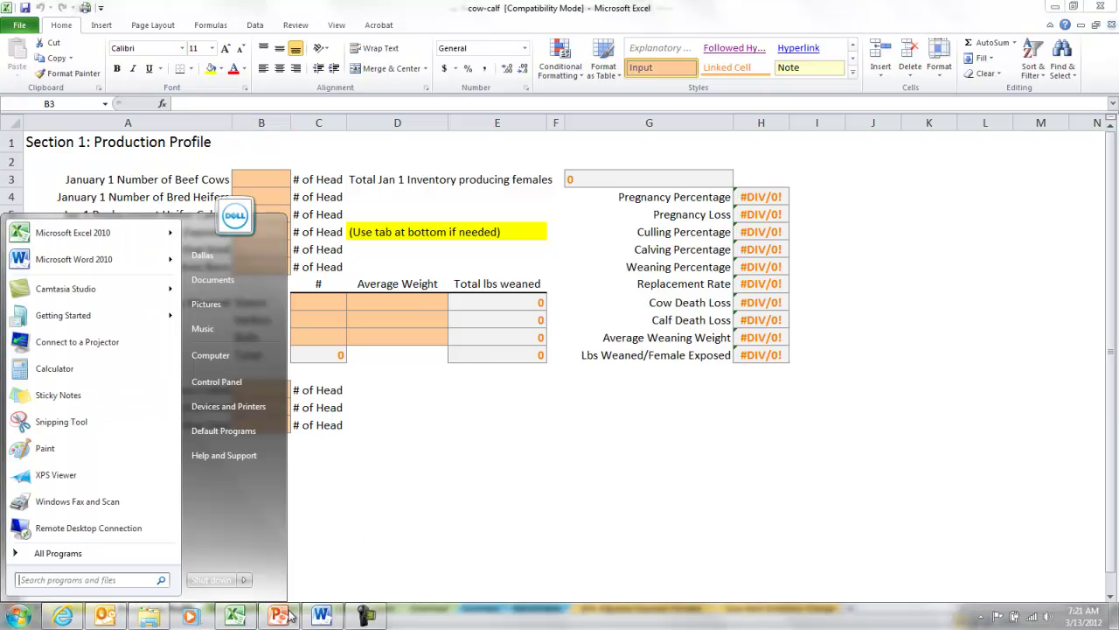
left_click(276, 616)
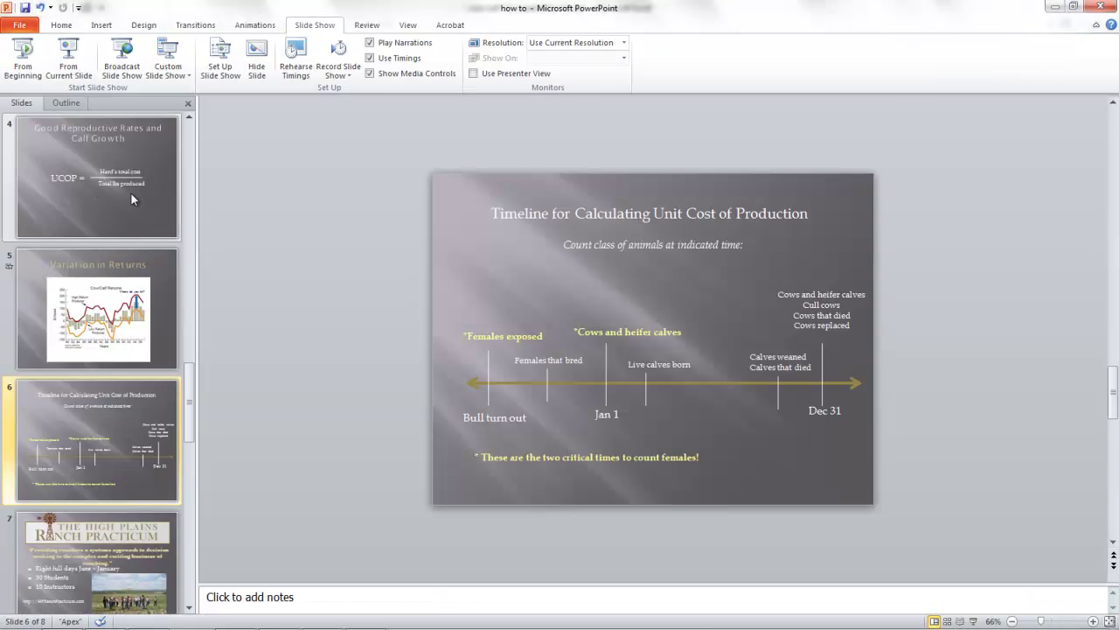
left_click(189, 115)
left_click(83, 308)
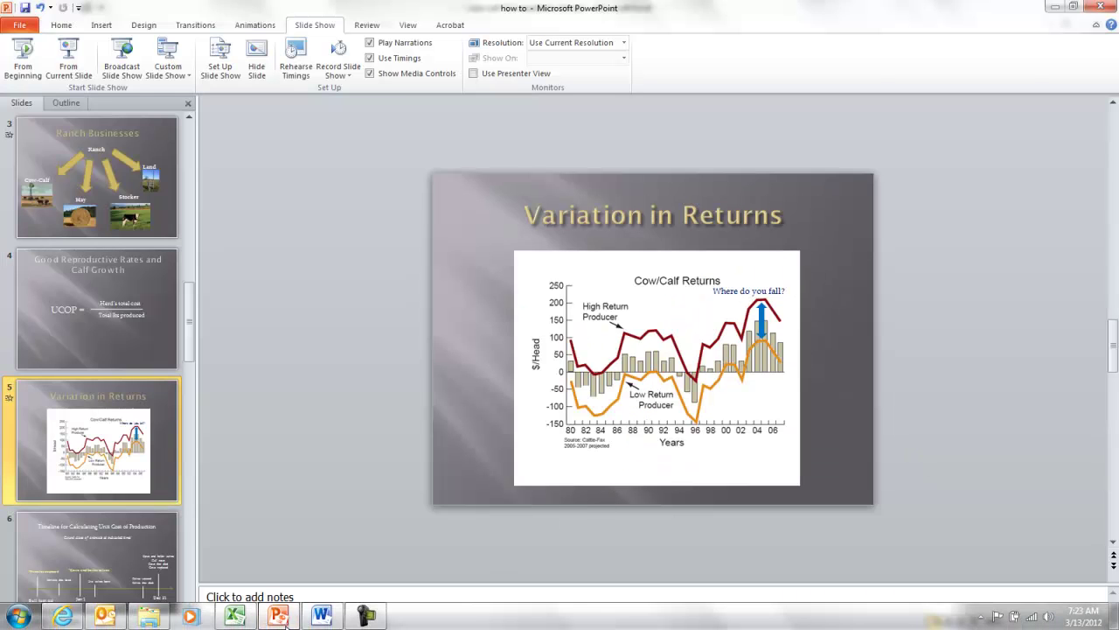
Compare the Excel Production Profile with the PowerPoint slide Timeline for Calculating Unit Cost of Production, ending back in the workbook.
left_click(236, 614)
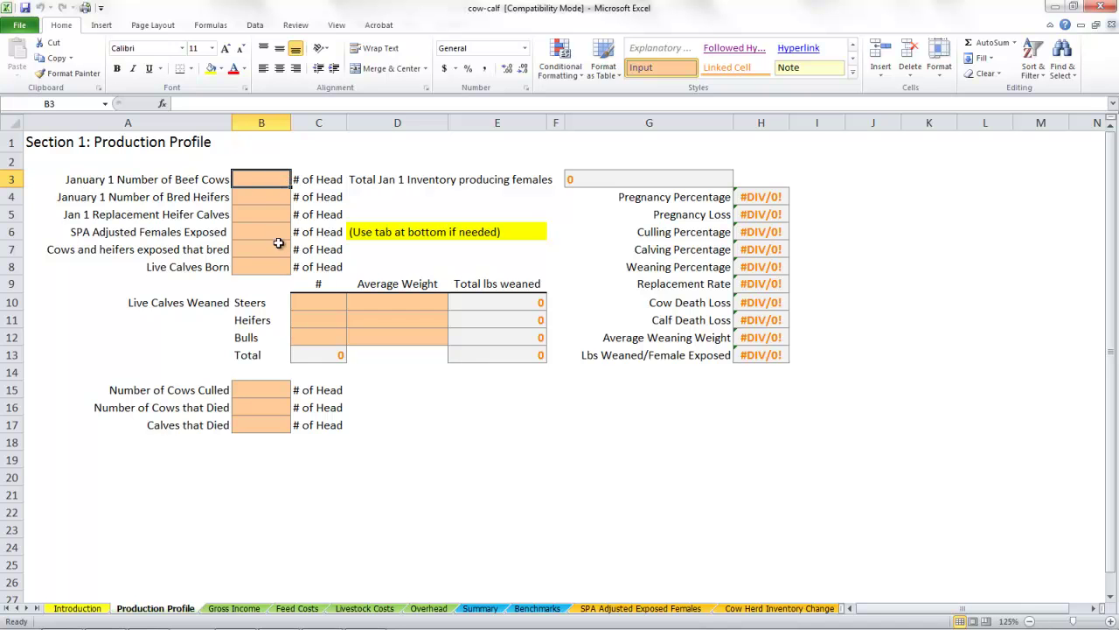
left_click(279, 617)
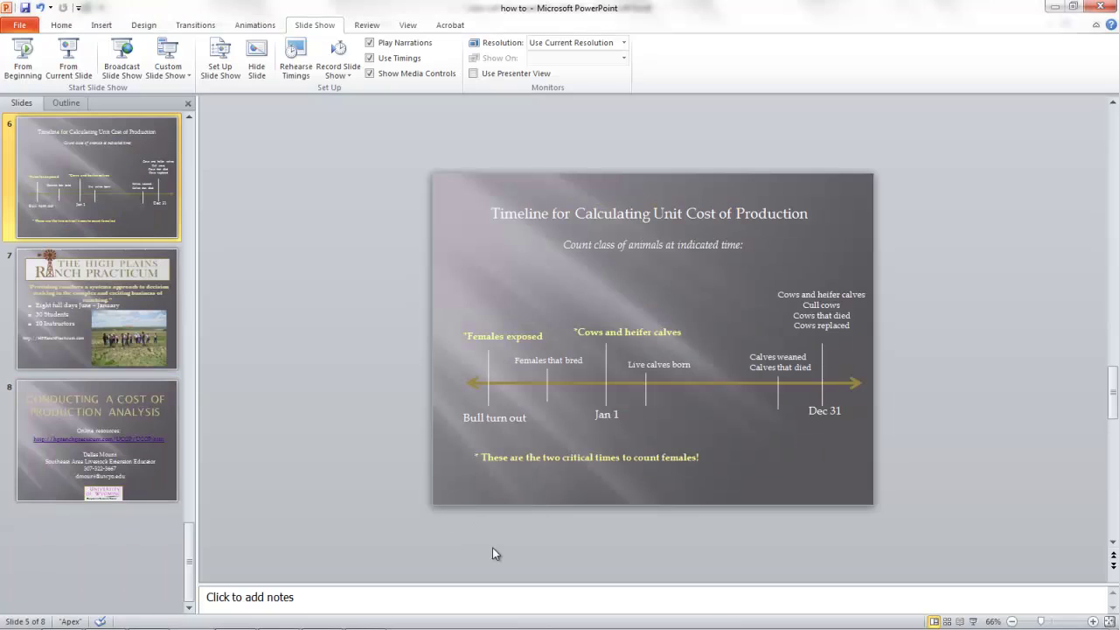
left_click(237, 617)
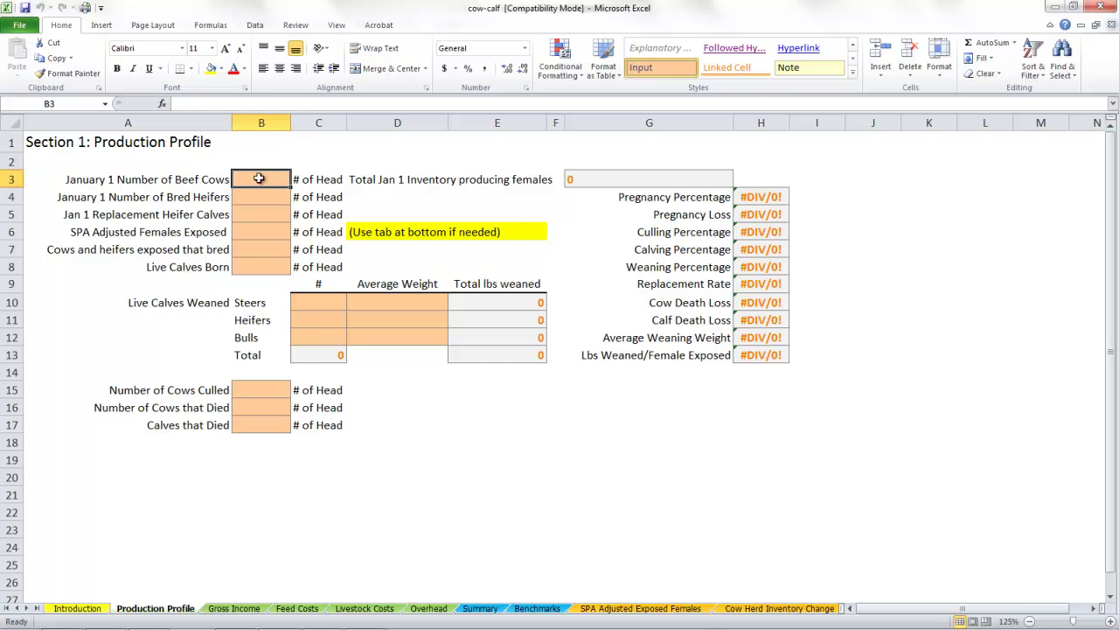
Examine the January 1 Number of Beef Cows and Number of Bred Heifers labels together with their empty input cells.
left_click(163, 198)
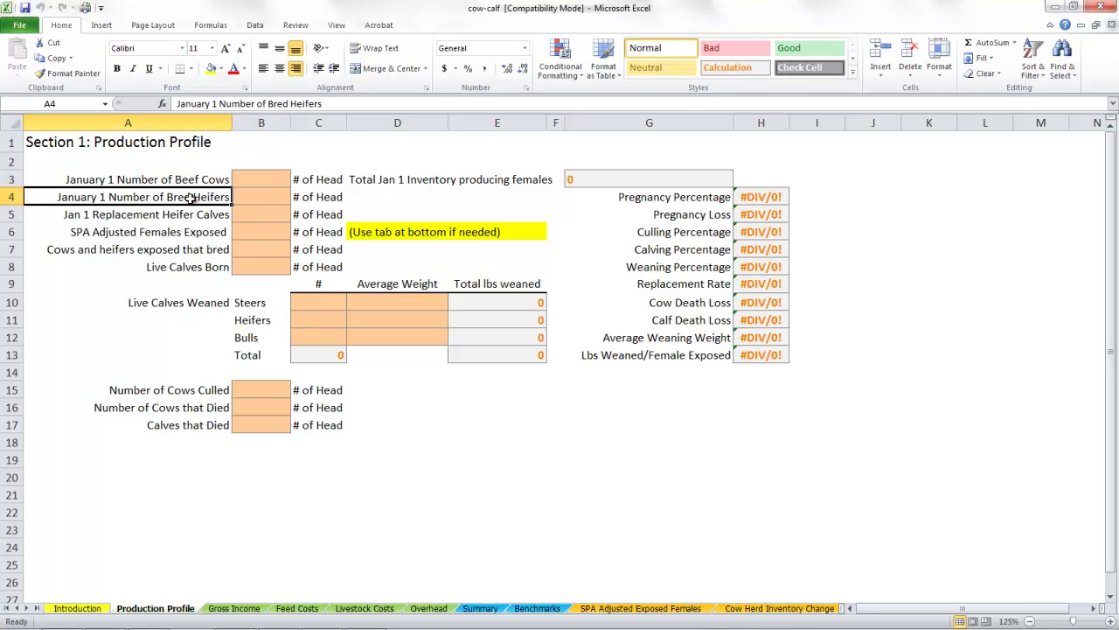
left_click(263, 198)
left_click(262, 179)
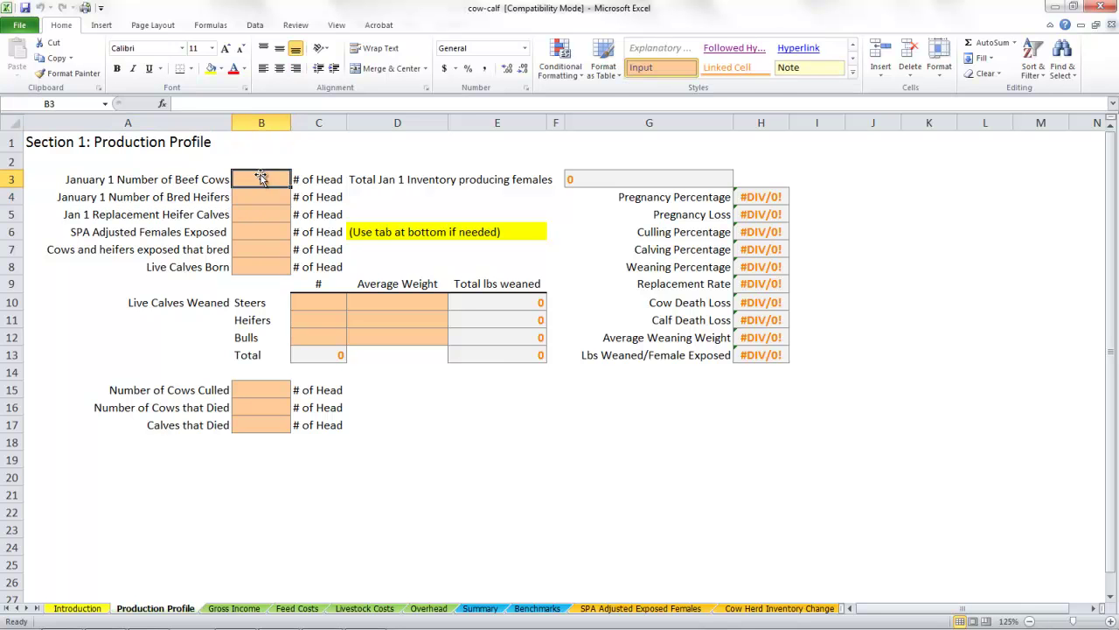
left_click(166, 183)
left_click(179, 198)
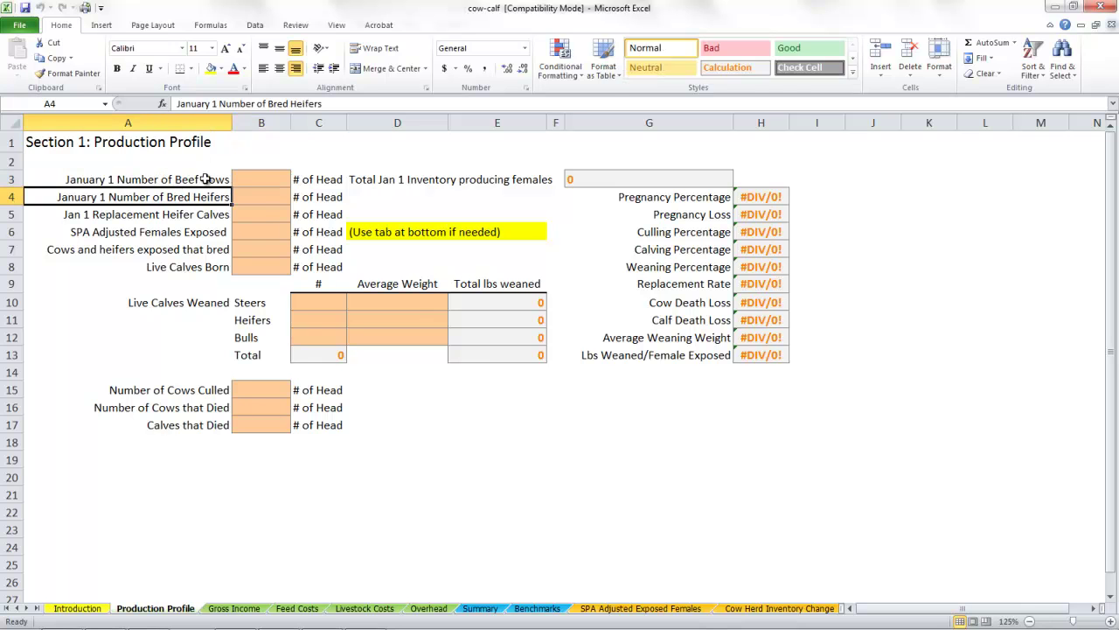
left_click(205, 182)
left_click(253, 184)
left_click(259, 197)
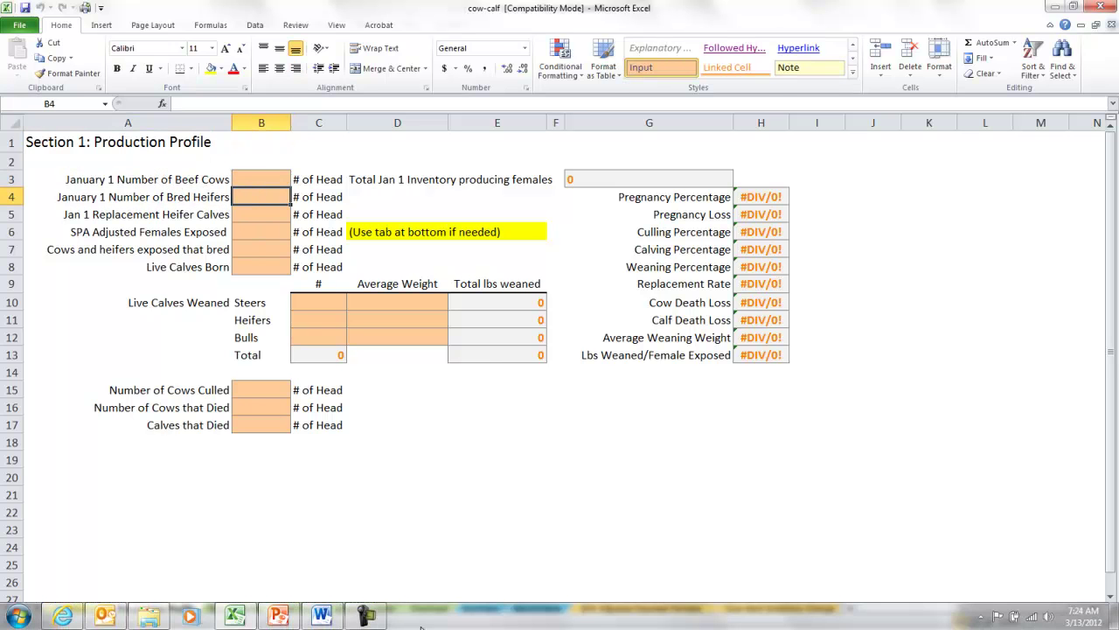
Switch to the Lug Nut Ranch description in Word and find the Cow Calf Business section.
left_click(321, 617)
scroll(356, 356, "up", 3)
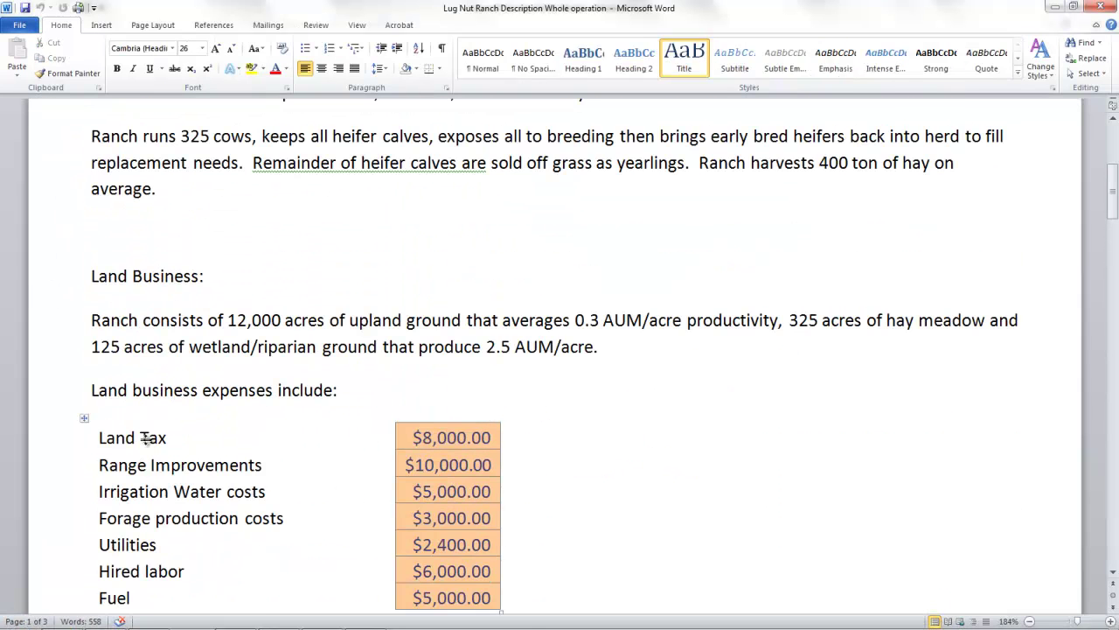
scroll(145, 437, "down", 1)
scroll(148, 442, "down", 4)
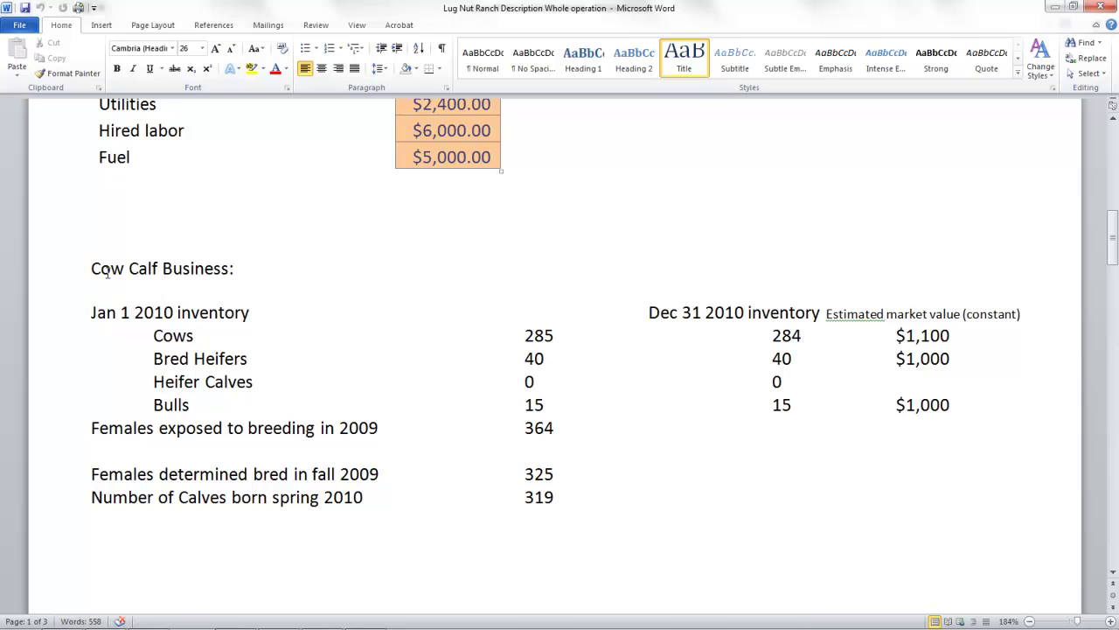
Highlight the Jan 1 2010 and Dec 31 2010 inventories and the estimated market values in the Cow Calf Business section.
left_click_drag(93, 267, 570, 431)
left_click(648, 312)
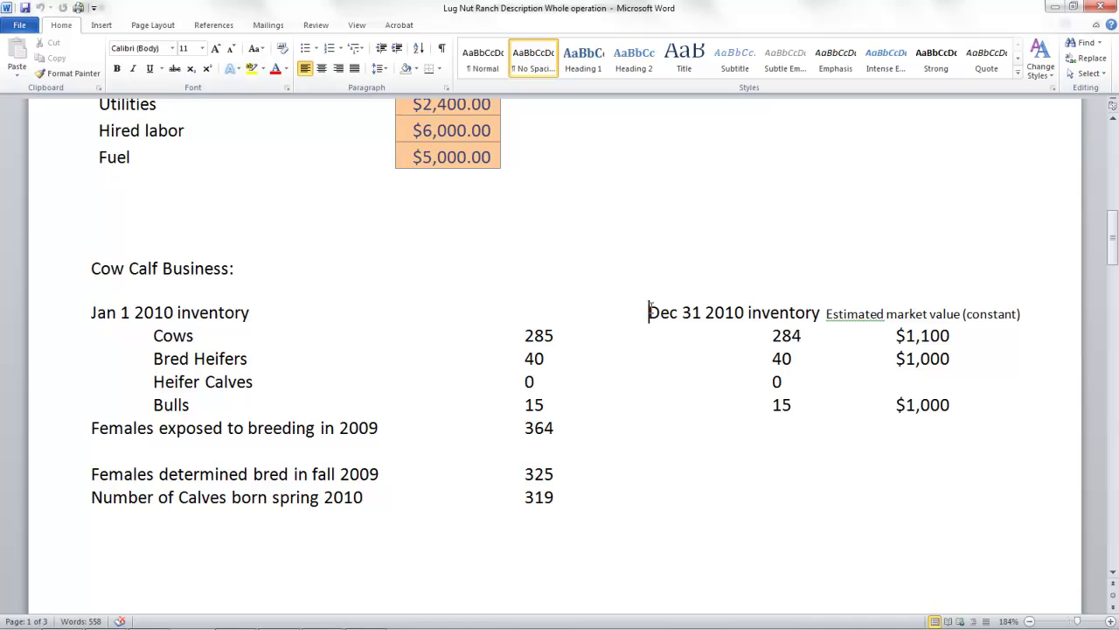
left_click_drag(650, 312, 955, 408)
left_click(952, 337)
left_click_drag(91, 312, 820, 325)
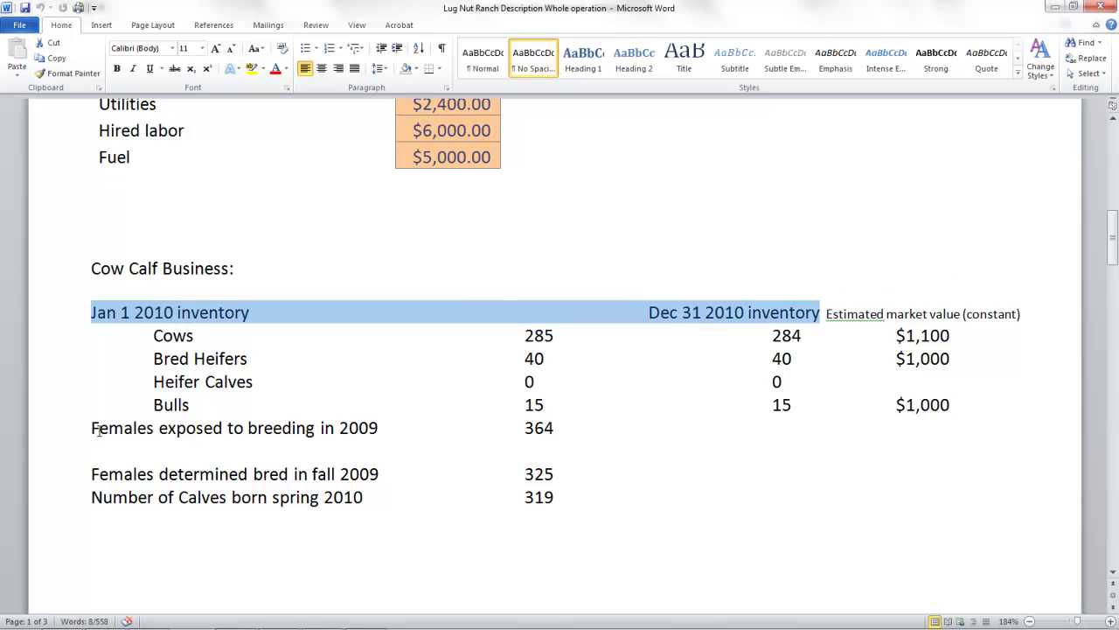
Highlight the line for females exposed to breeding in 2009 and review it against the cow-calf inventory block above it.
left_click_drag(91, 427, 564, 426)
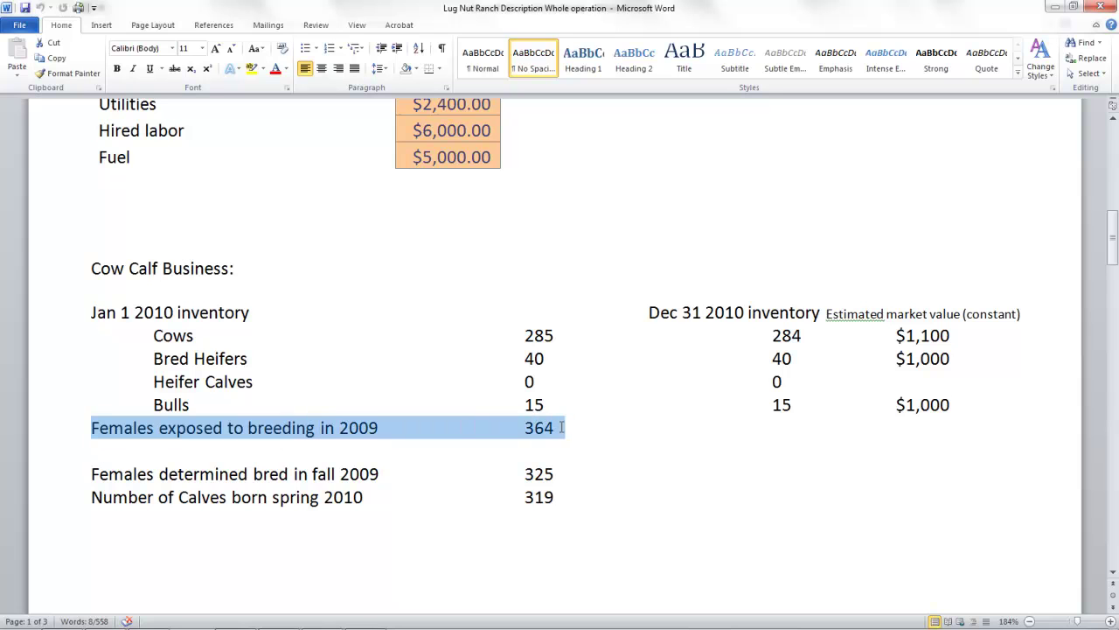
left_click(544, 335)
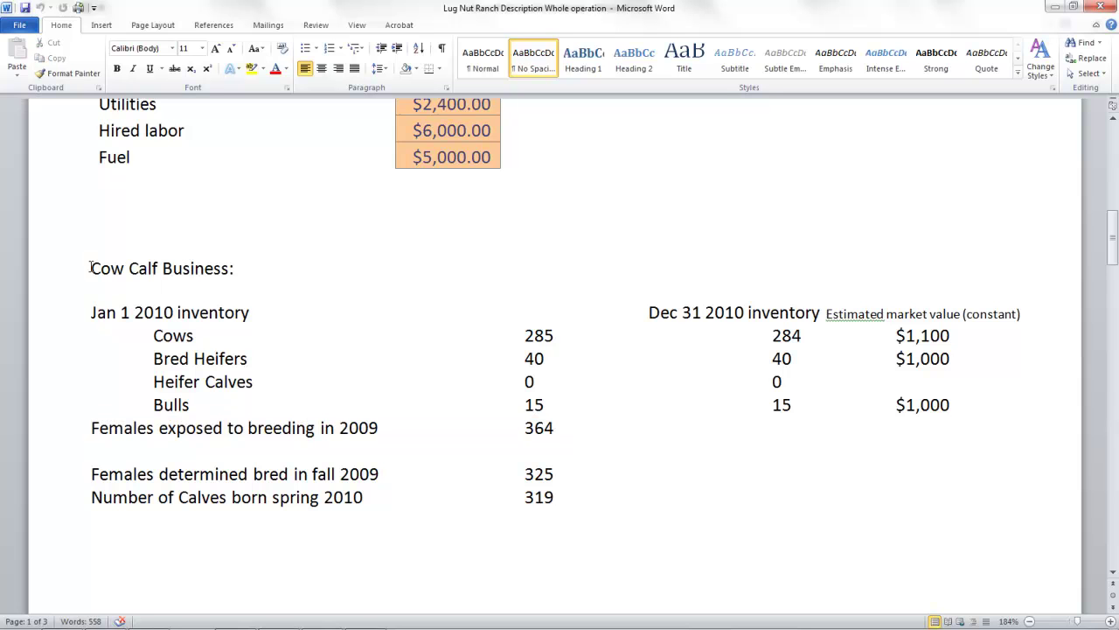
left_click_drag(91, 267, 579, 429)
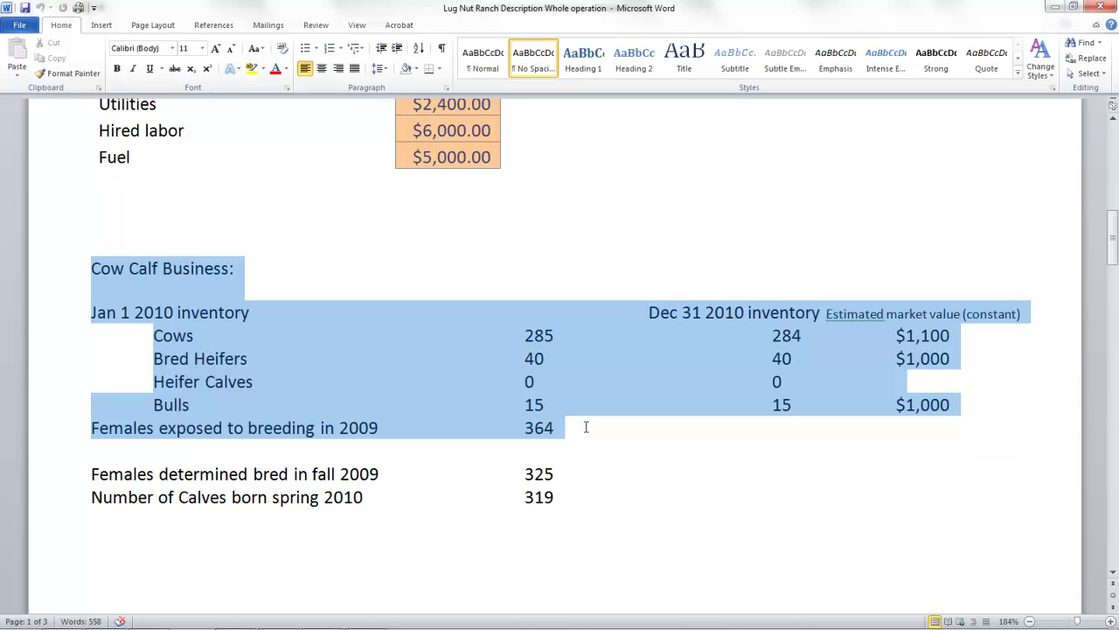
left_click_drag(586, 427, 584, 430)
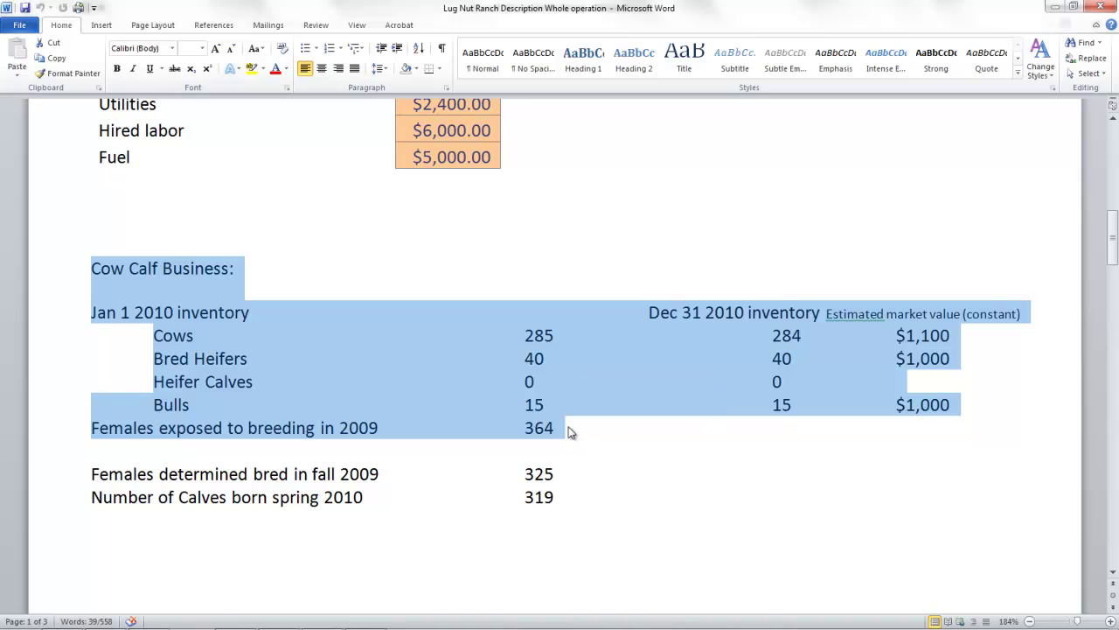
left_click(575, 432)
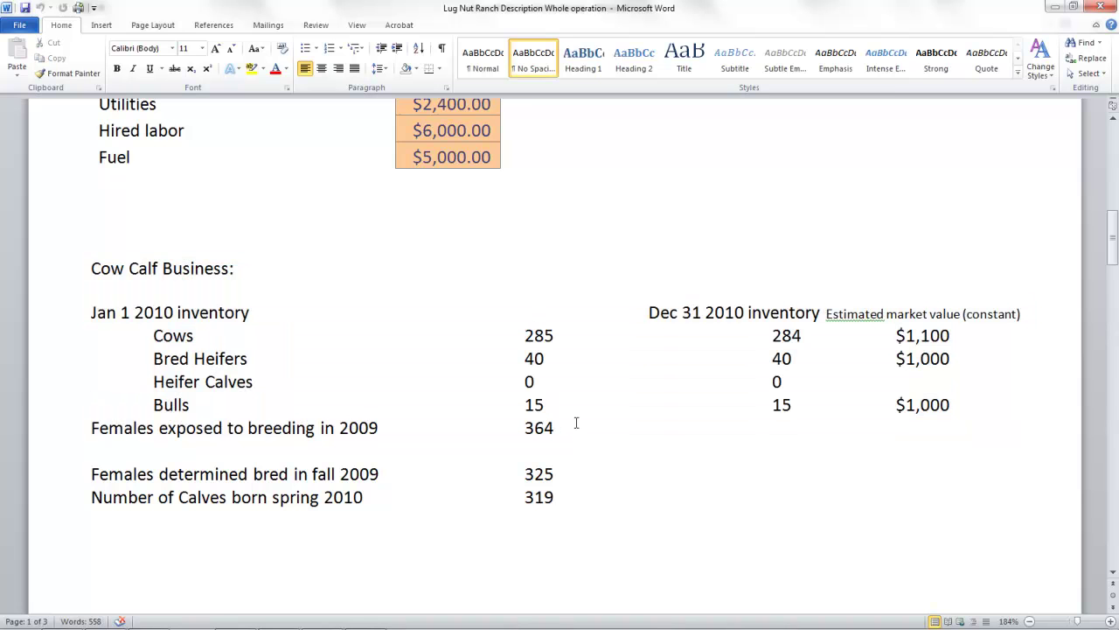
left_click_drag(577, 427, 91, 313)
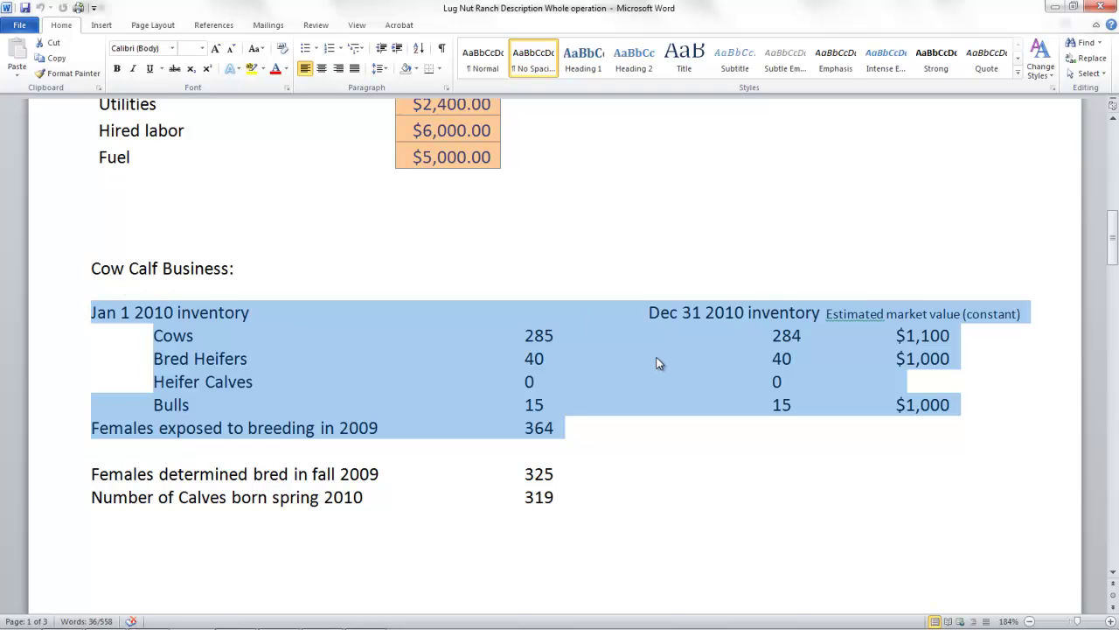
left_click(525, 339)
left_click(562, 429)
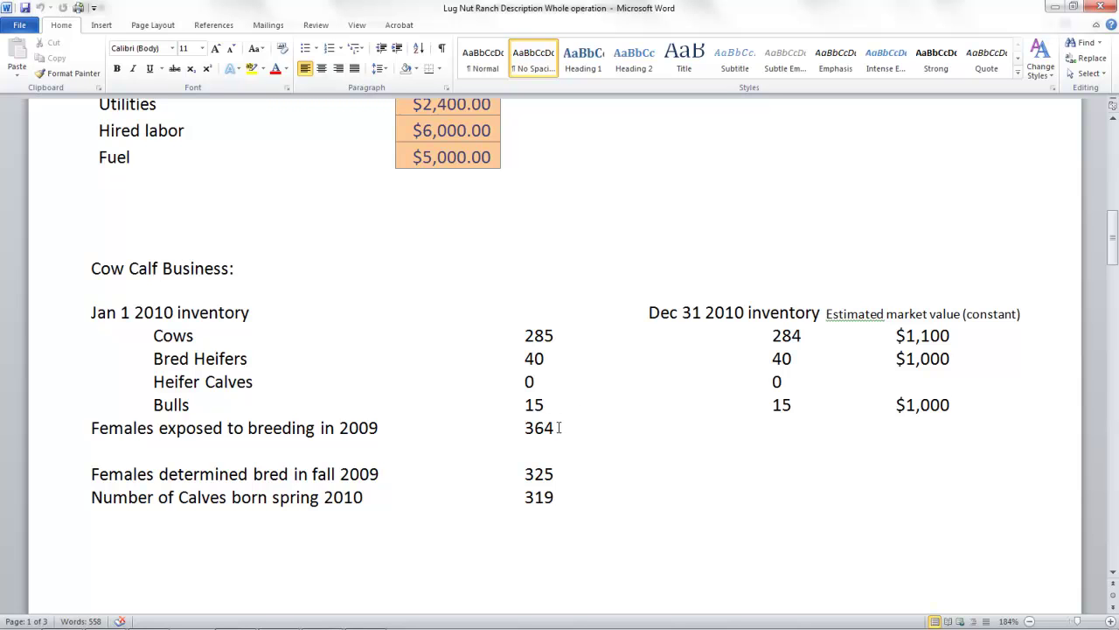
Switch to the Excel workbook and check the January 1 entries for beef cows, bred heifers and replacement heifer calves.
key("alt+Tab")
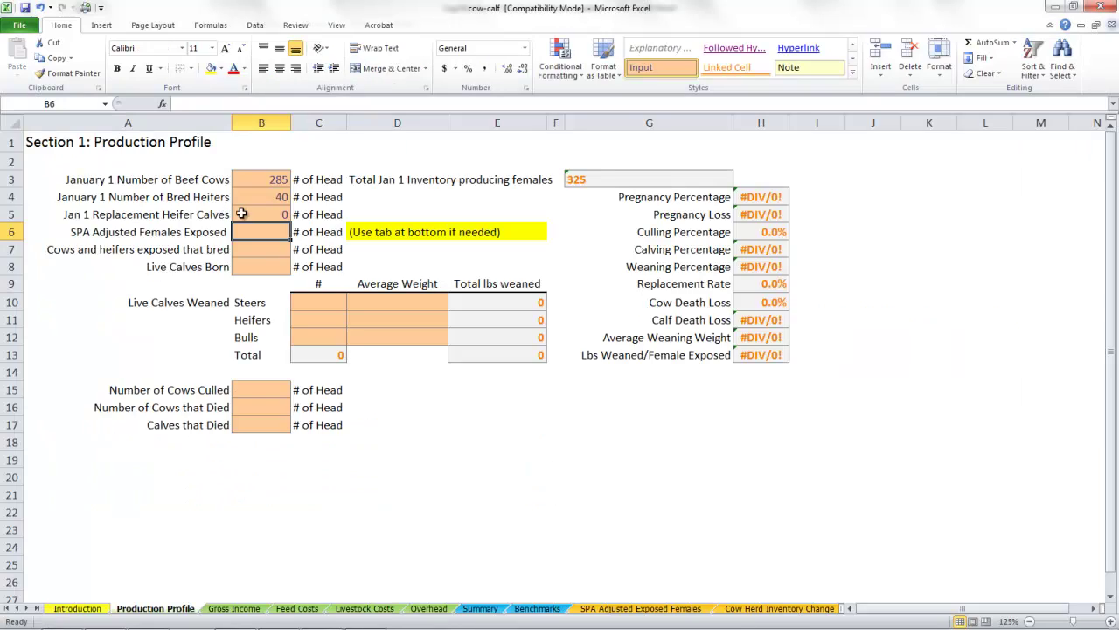
left_click(269, 181)
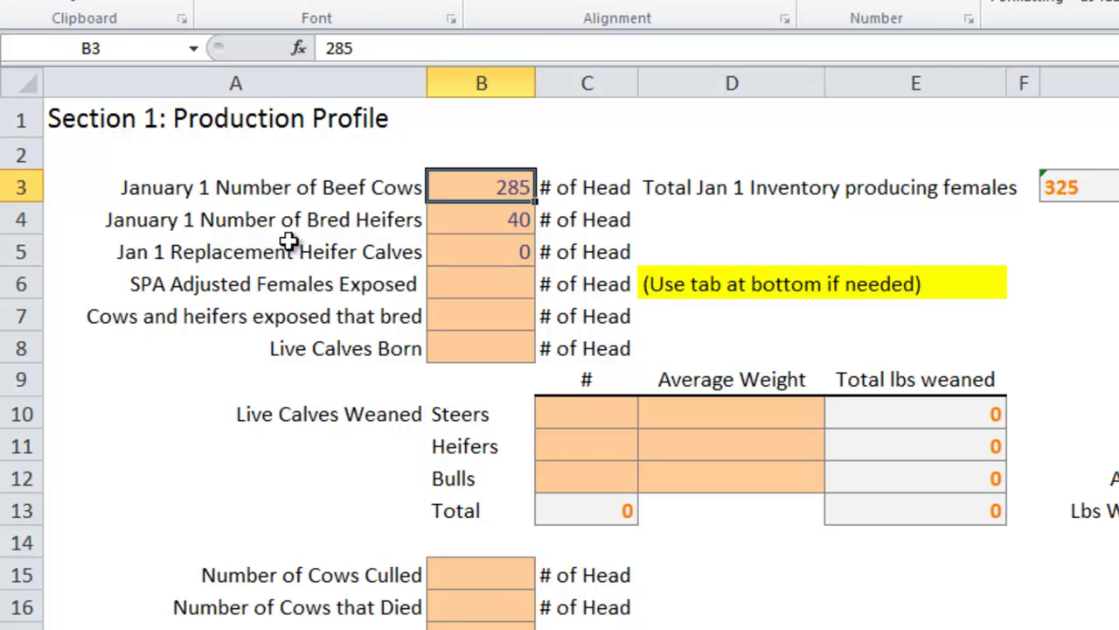
left_click(263, 194)
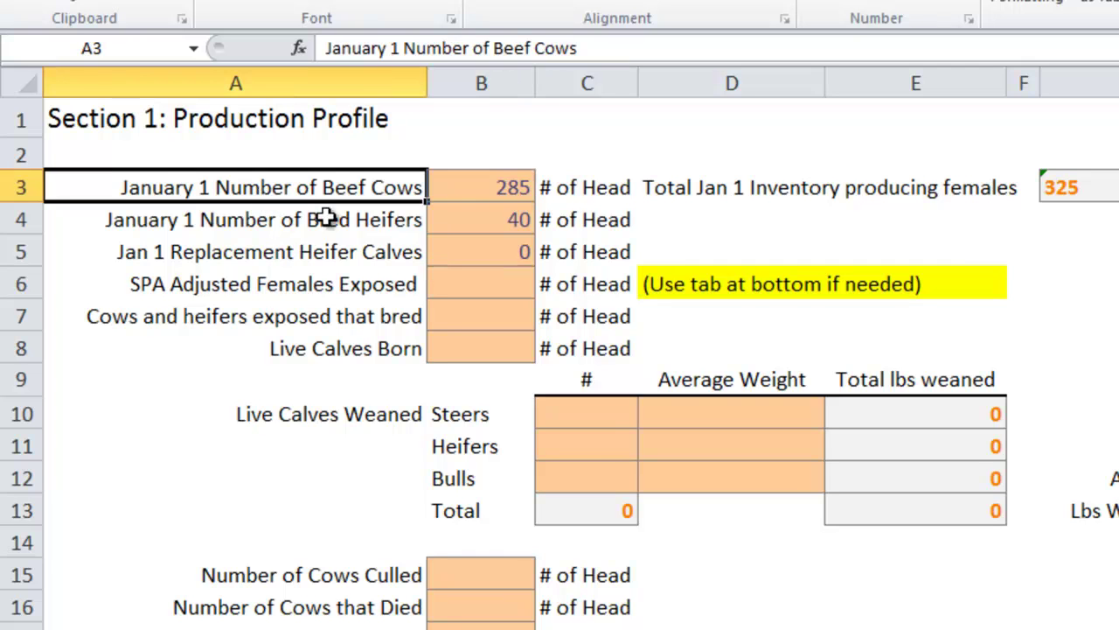
left_click(490, 194)
left_click(367, 214)
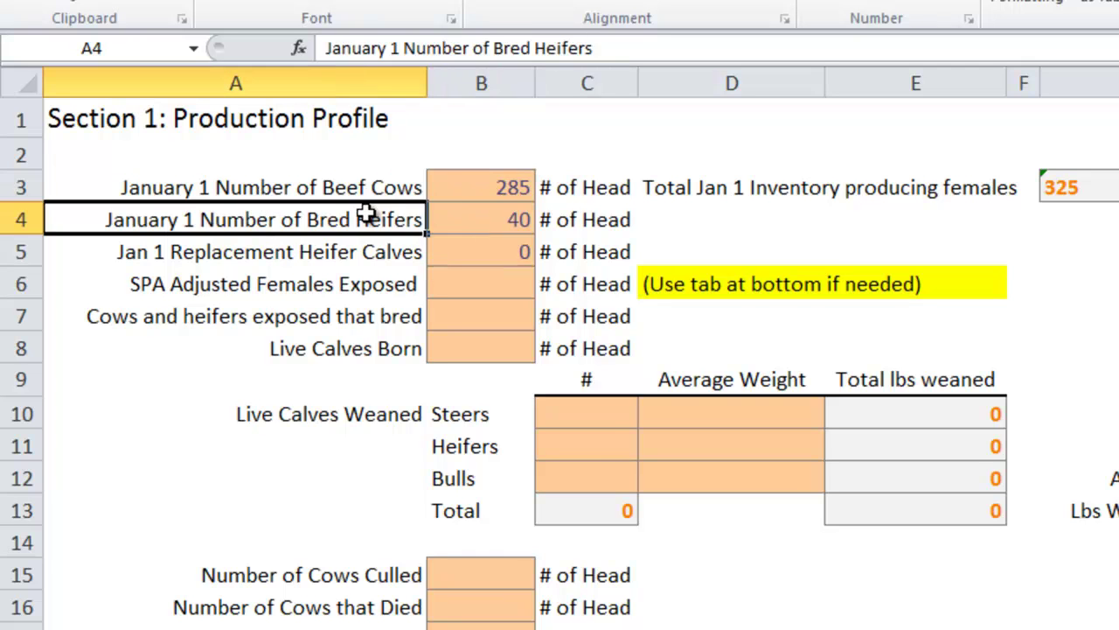
left_click(468, 218)
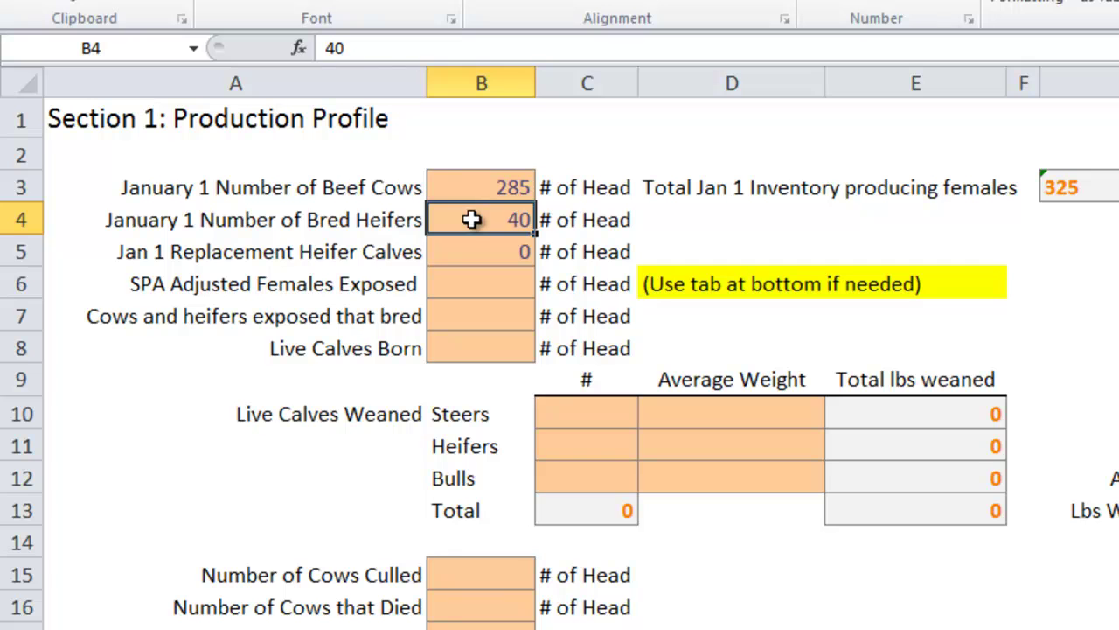
left_click(257, 252)
left_click(497, 250)
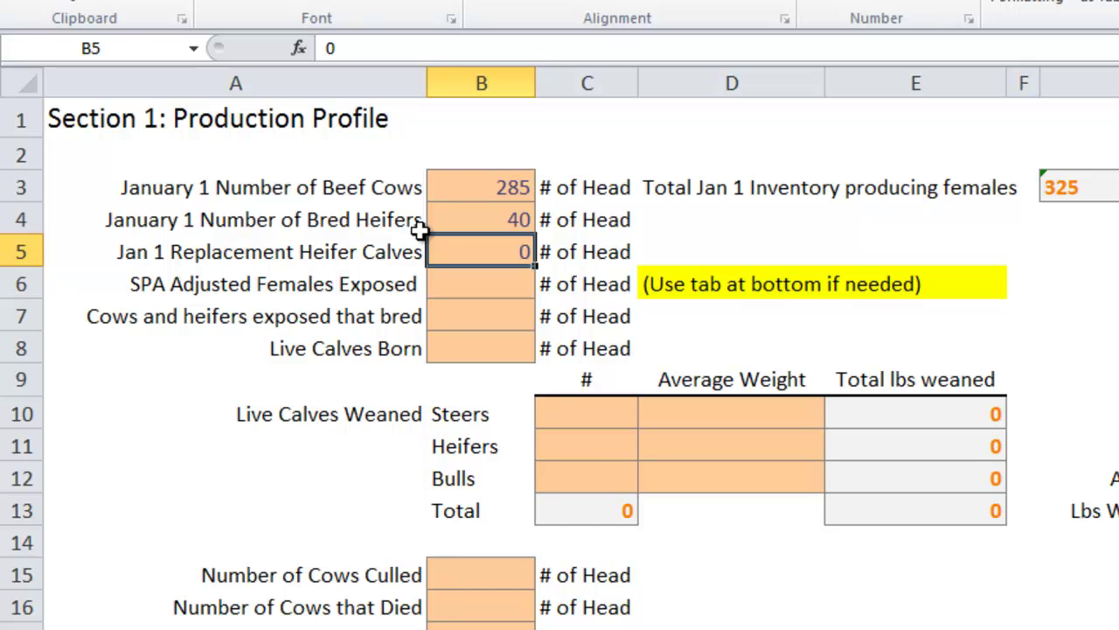
Recheck the January 1 cow and heifer counts, ending on the input cell for SPA Adjusted Females Exposed.
left_click(493, 217)
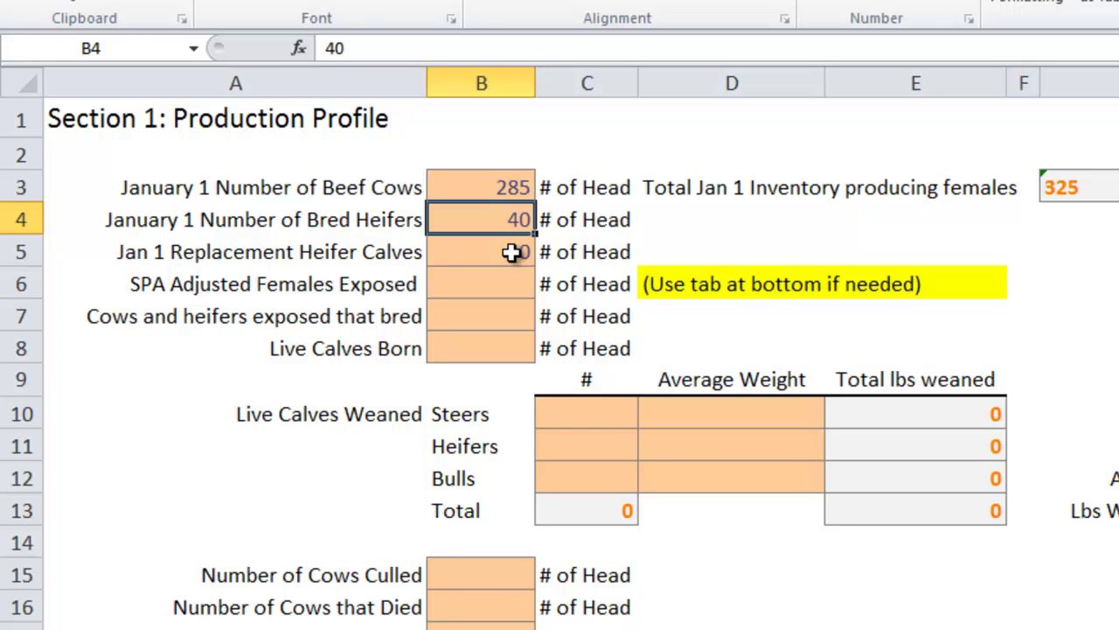
left_click(508, 191)
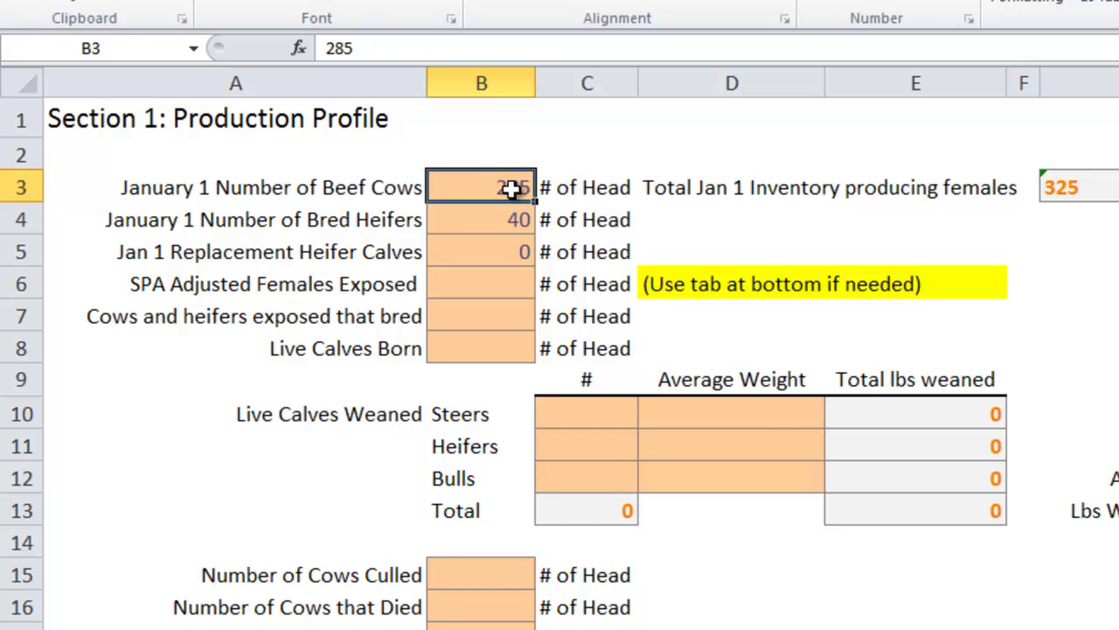
left_click(523, 216)
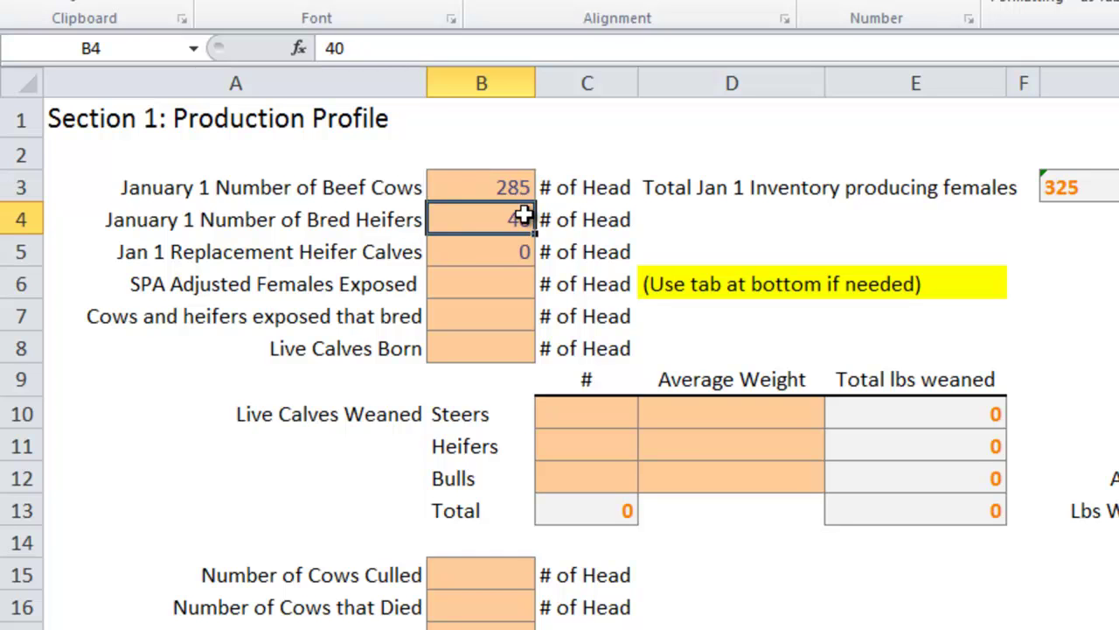
left_click(479, 255)
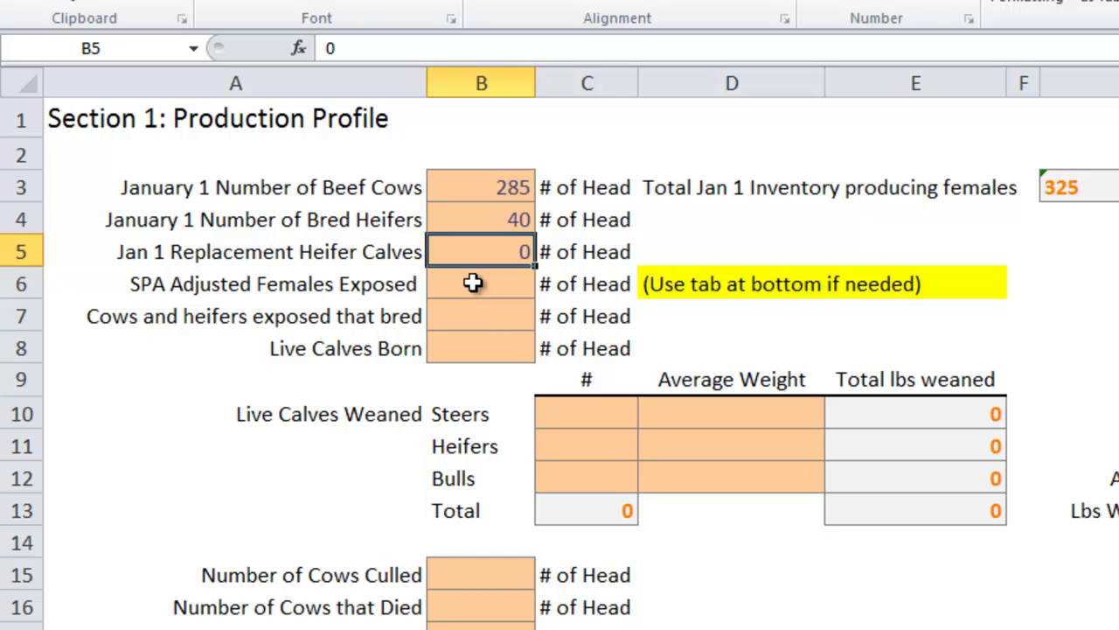
left_click(481, 281)
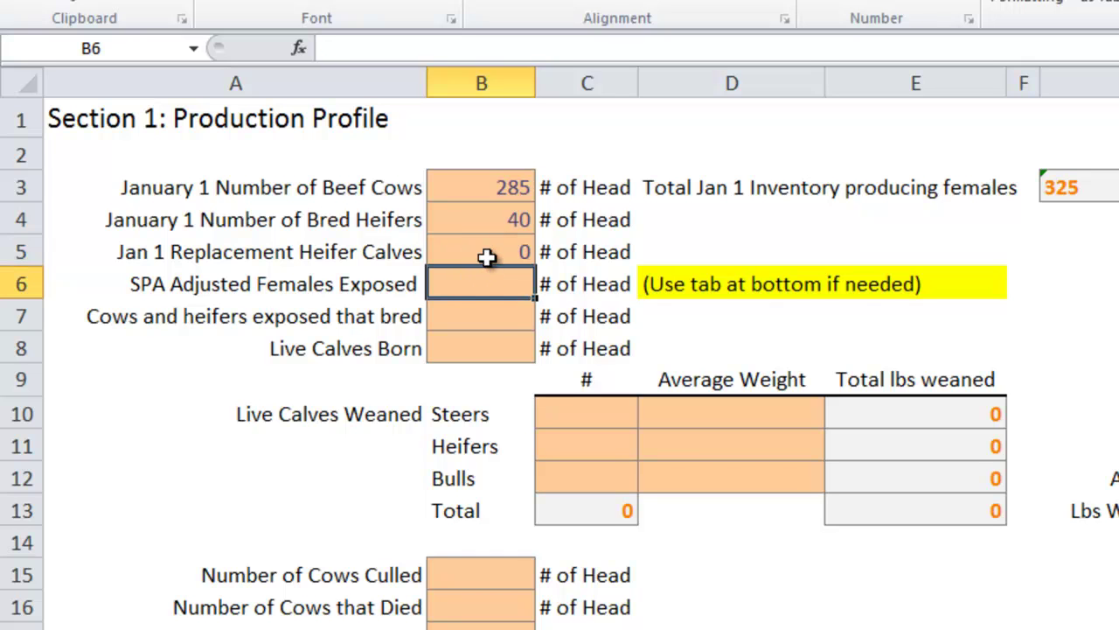
Review the entry for January 1 replacement heifer calves and its label, ending on the SPA Adjusted Females Exposed input cell.
left_click(497, 245)
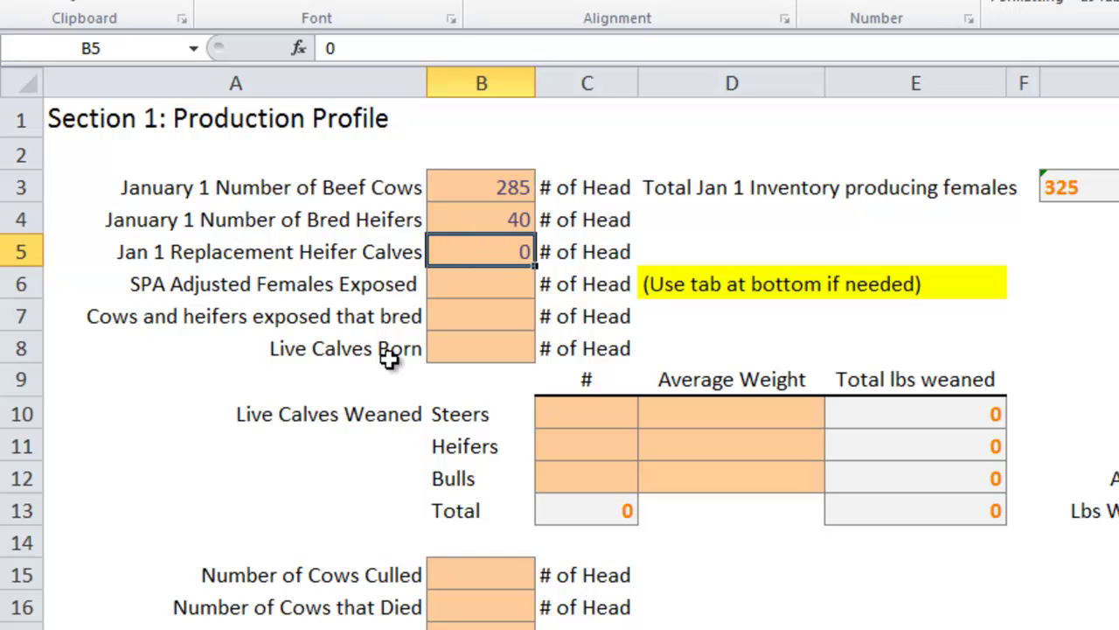
left_click(329, 249)
left_click(492, 252)
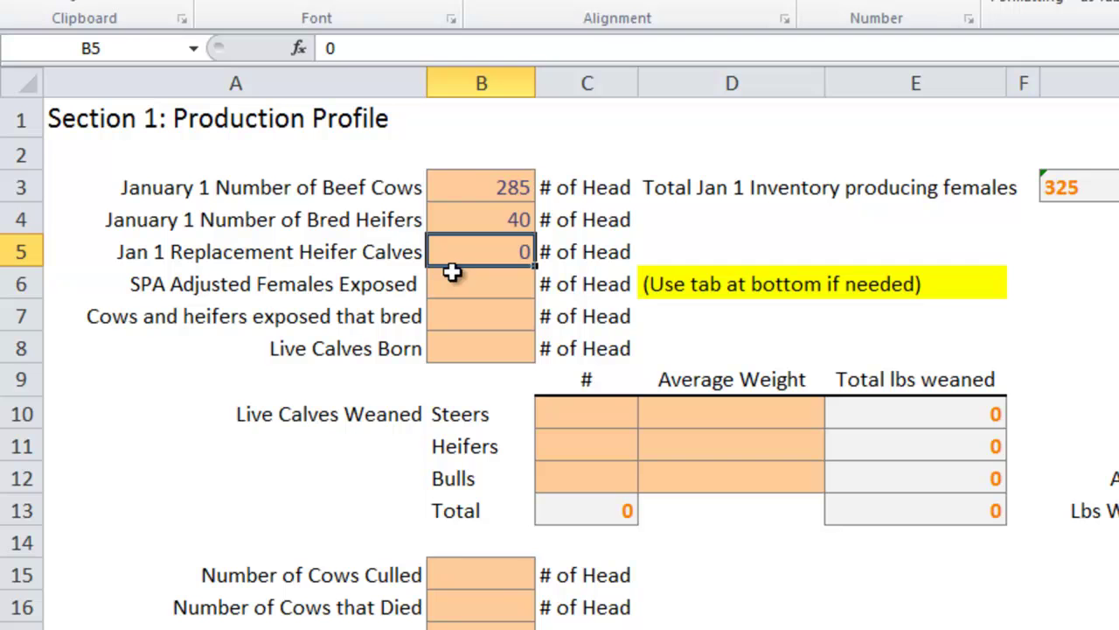
left_click(484, 280)
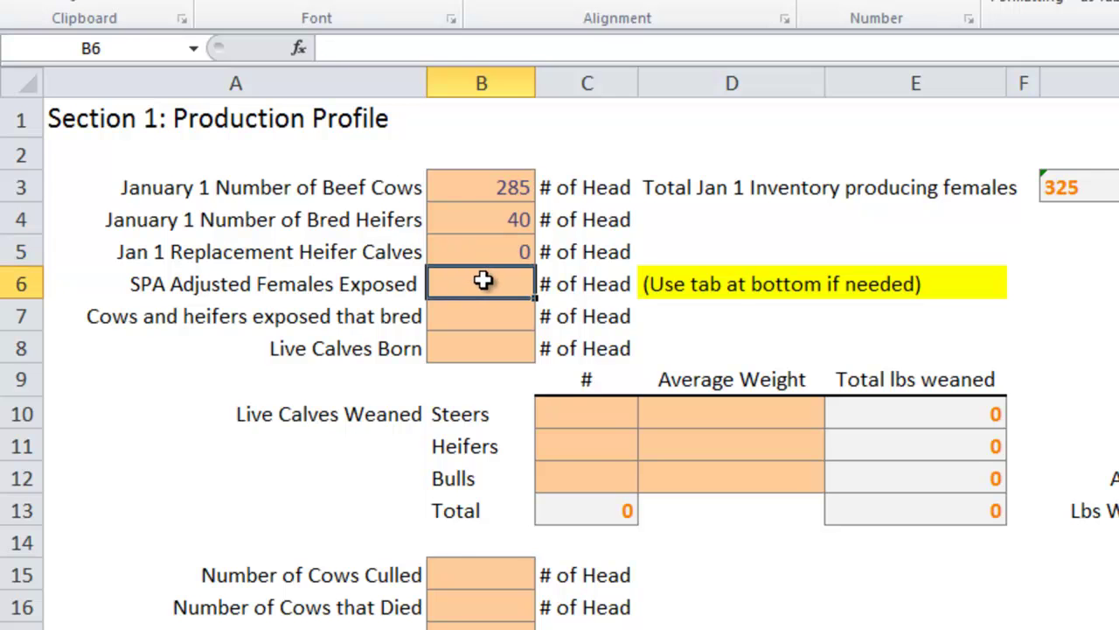
left_click(487, 253)
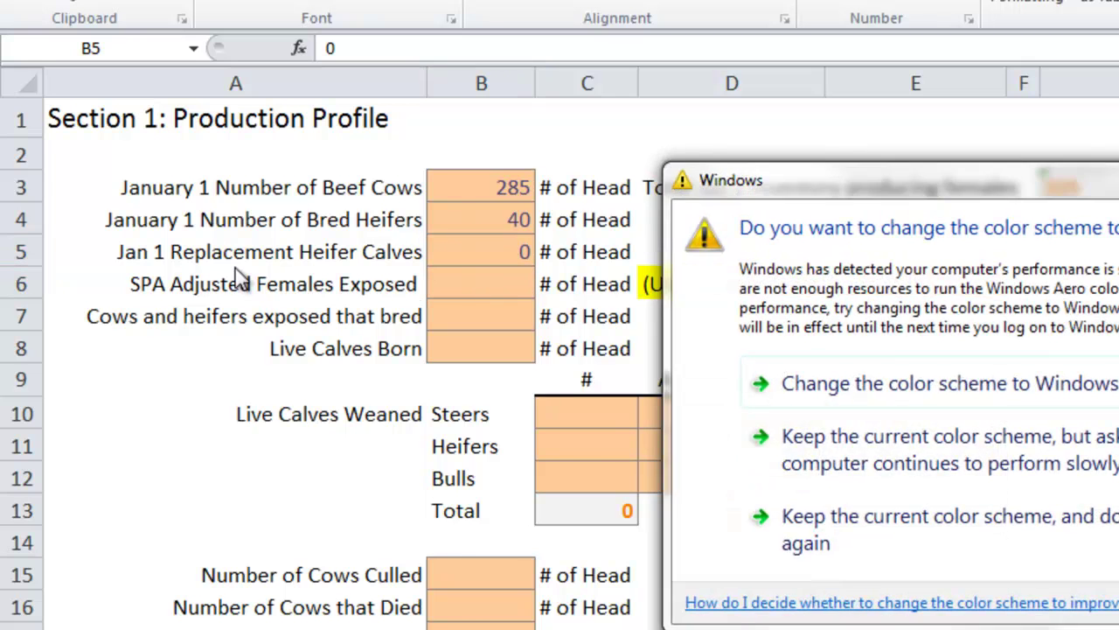
key("Return")
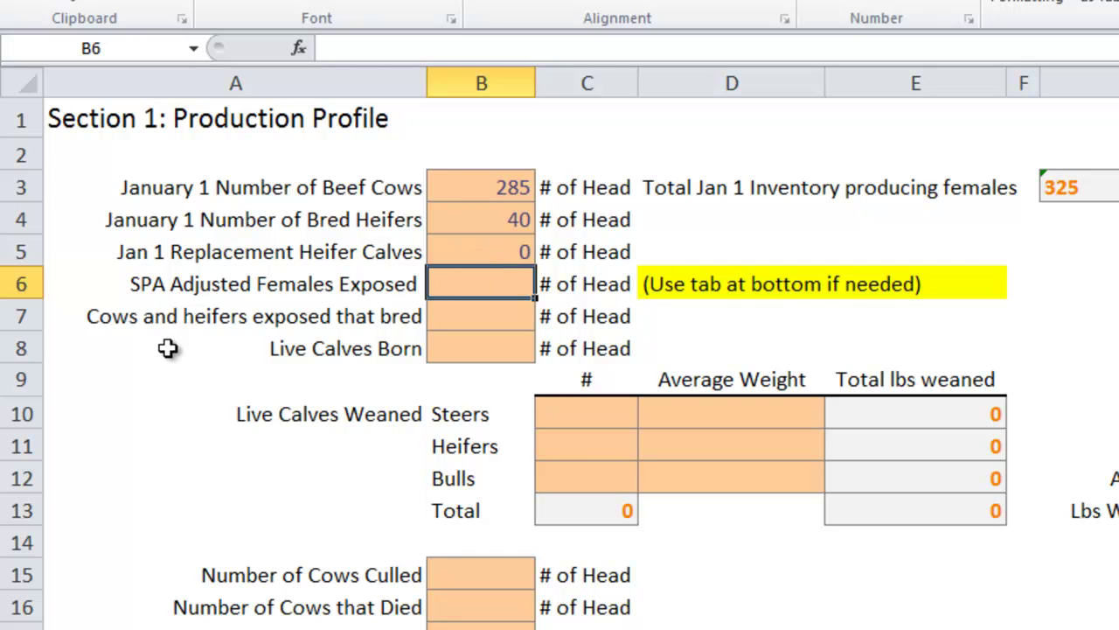
Examine the SPA Adjusted Females Exposed line, comparing its label with its input cell.
left_click(184, 287)
left_click(494, 282)
left_click(238, 282)
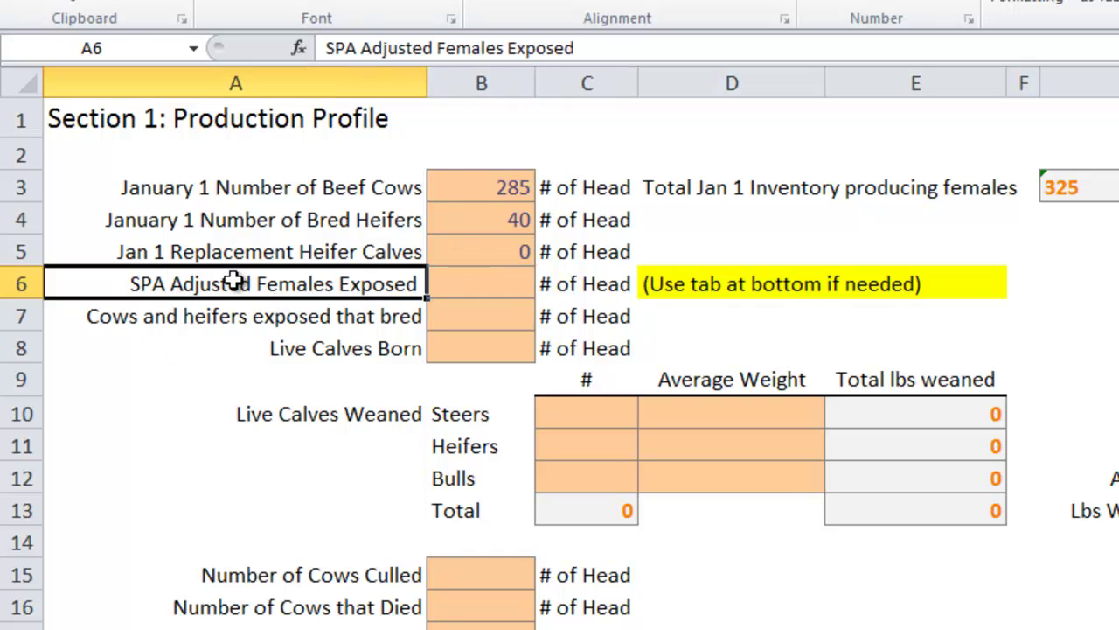
left_click(512, 279)
left_click(206, 291)
left_click(476, 289)
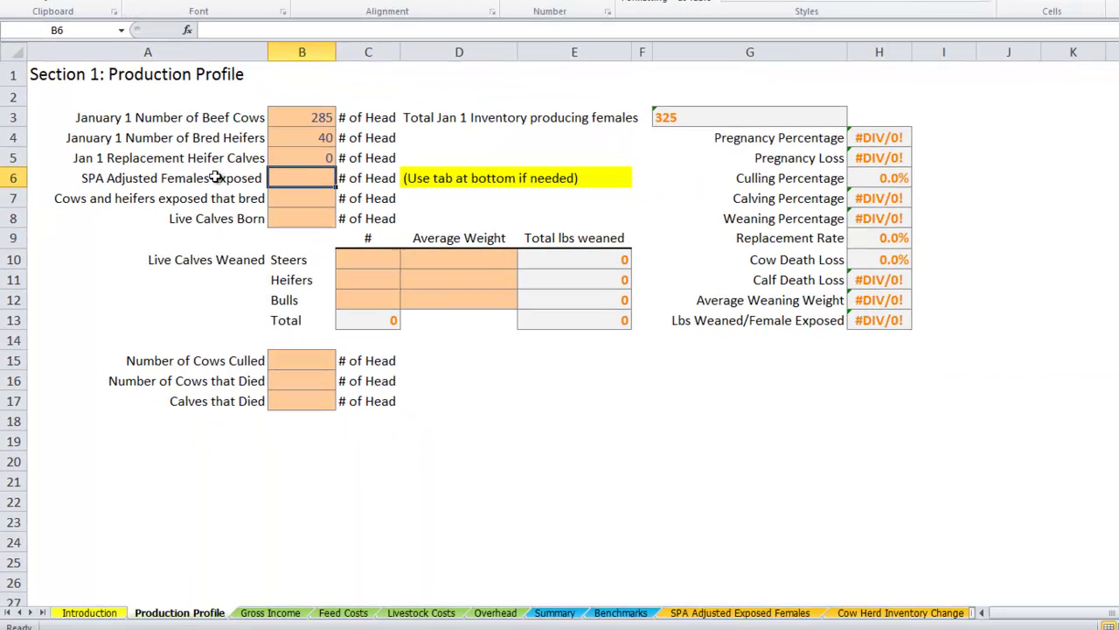
left_click(341, 282)
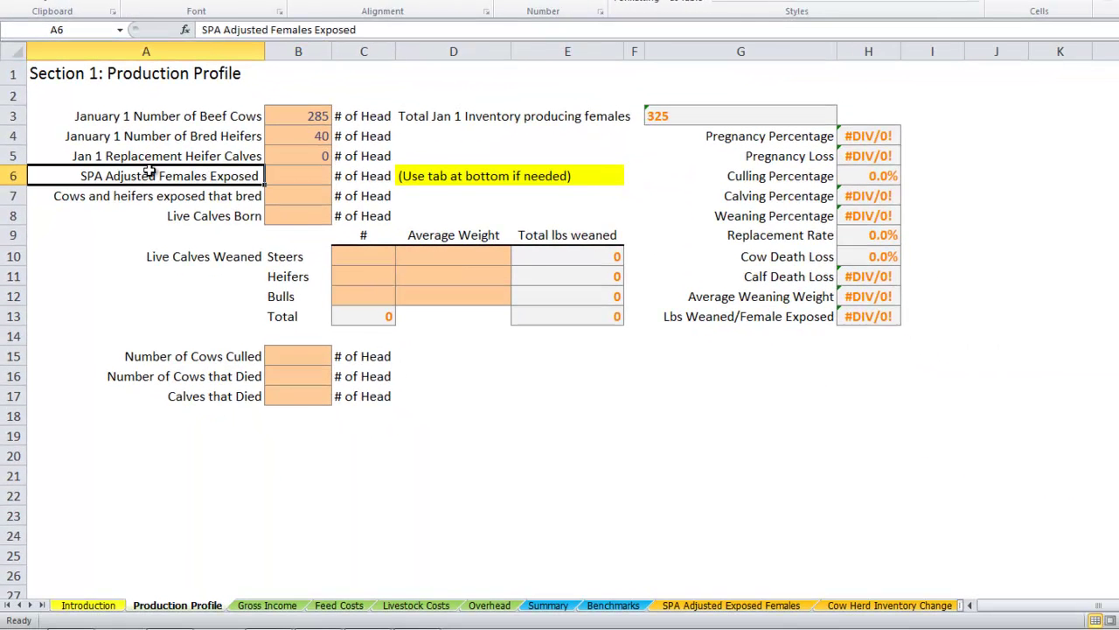
View the SPA Adjusted Exposed Females reconciliation worksheet and return to the Production Profile worksheet.
left_click(733, 605)
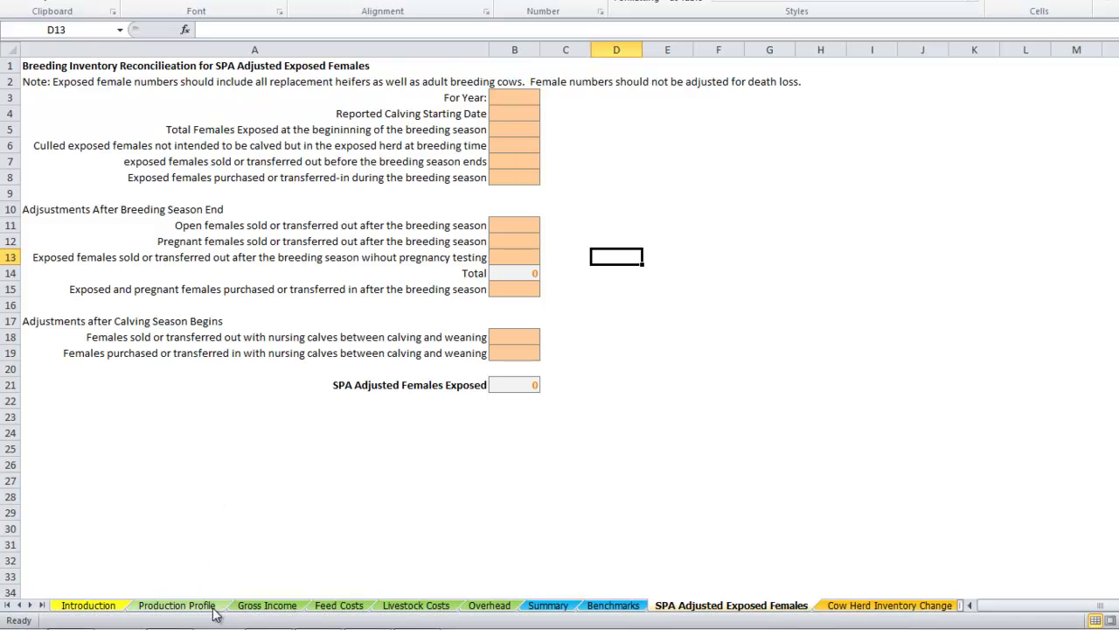
left_click(267, 605)
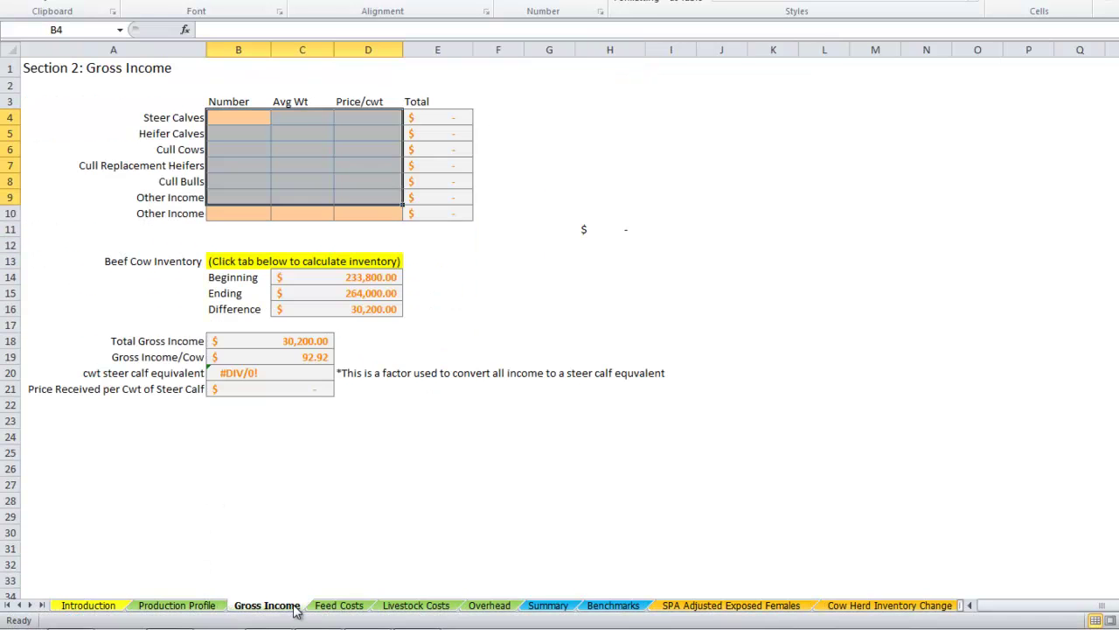
left_click(199, 605)
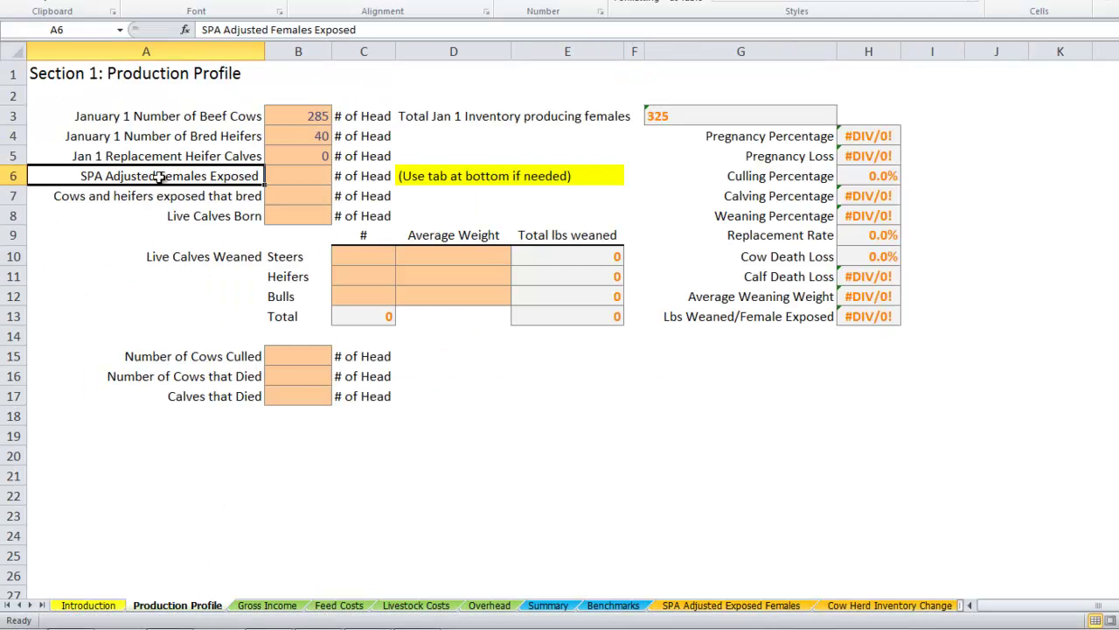
Select the SPA Adjusted Females Exposed cell and look up the females exposed to breeding in 2009 in the Word document.
left_click(294, 178)
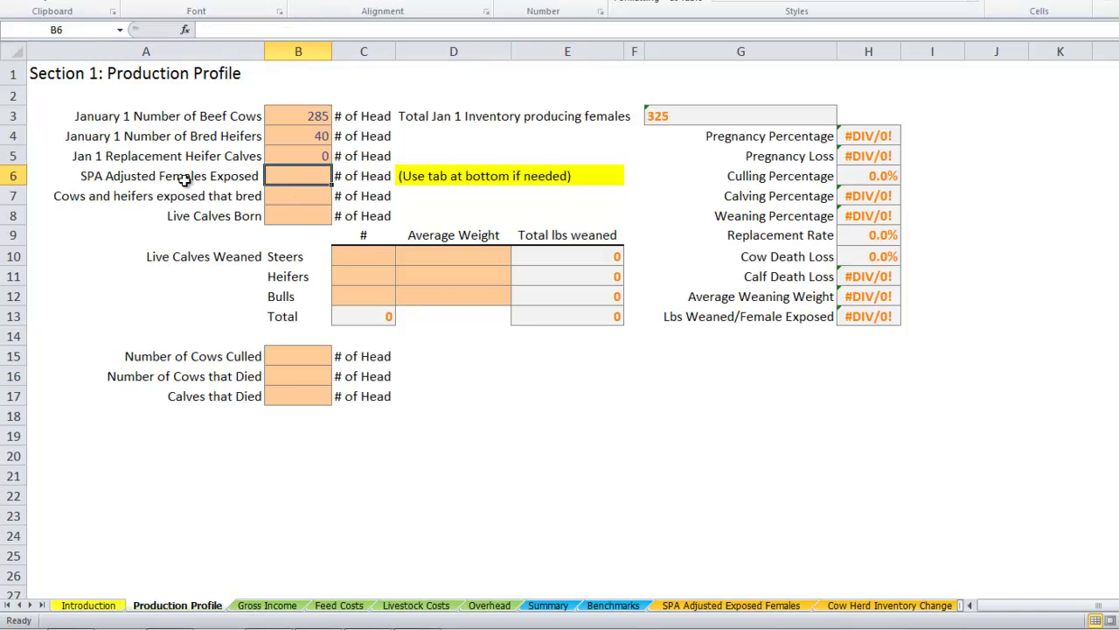
mouse_move(218, 628)
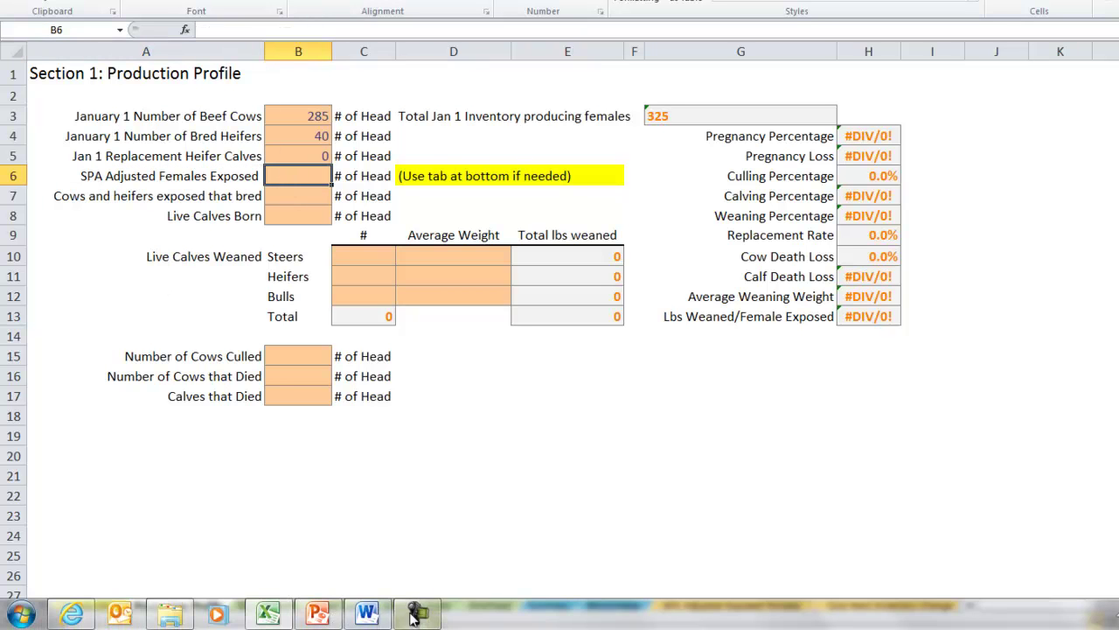
left_click(365, 615)
left_click(158, 347)
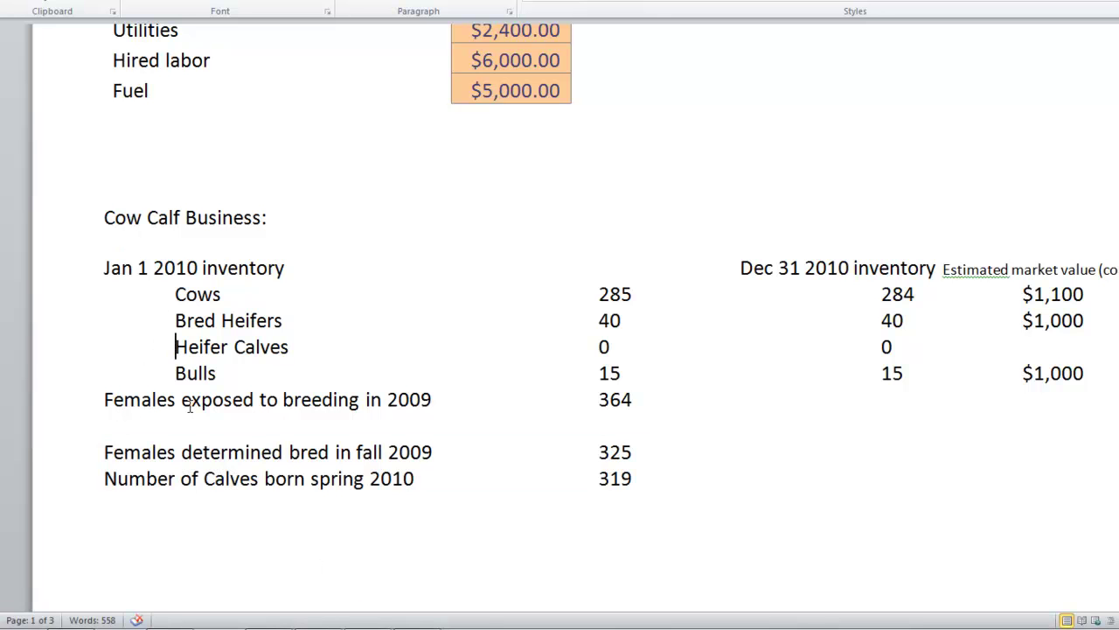
left_click_drag(189, 404, 434, 404)
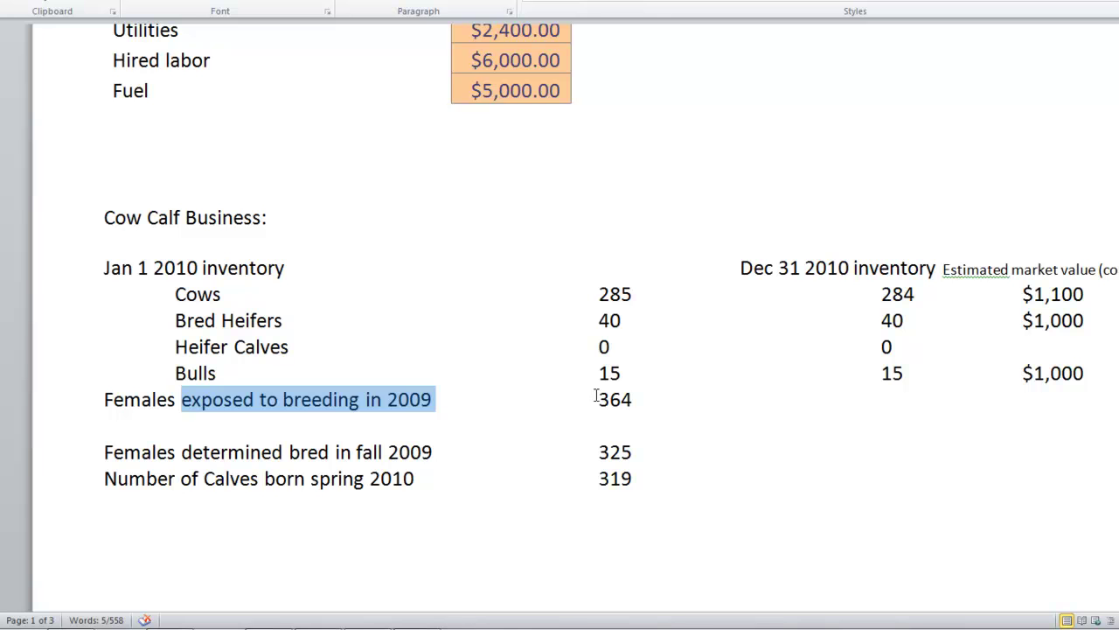
left_click_drag(596, 397, 644, 401)
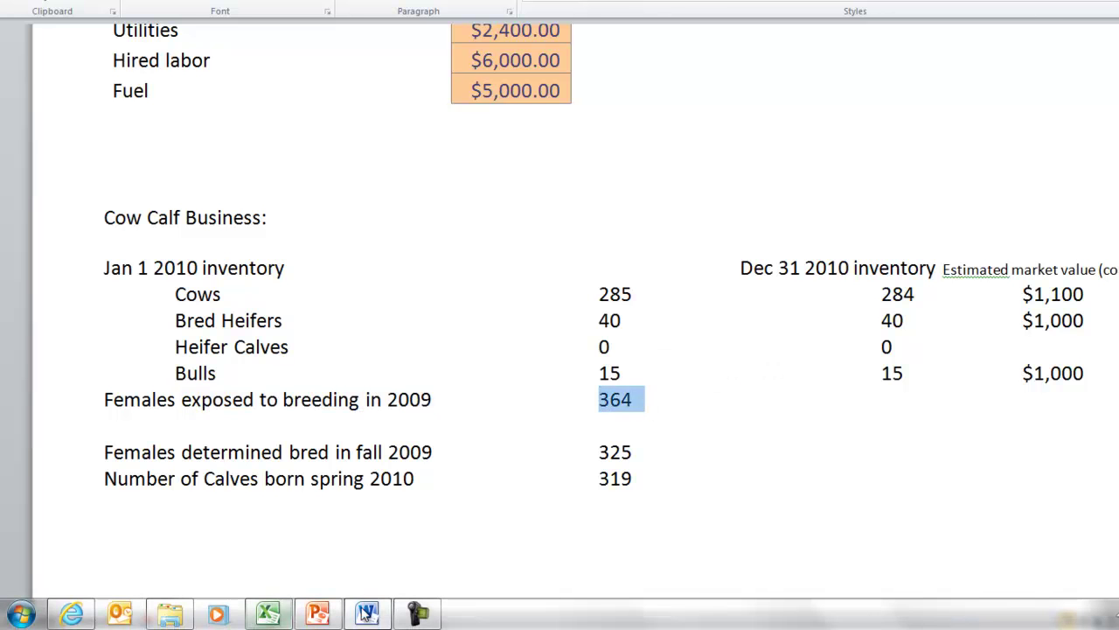
Switch to the Excel workbook and enter 364 for SPA Adjusted Females Exposed.
left_click(268, 614)
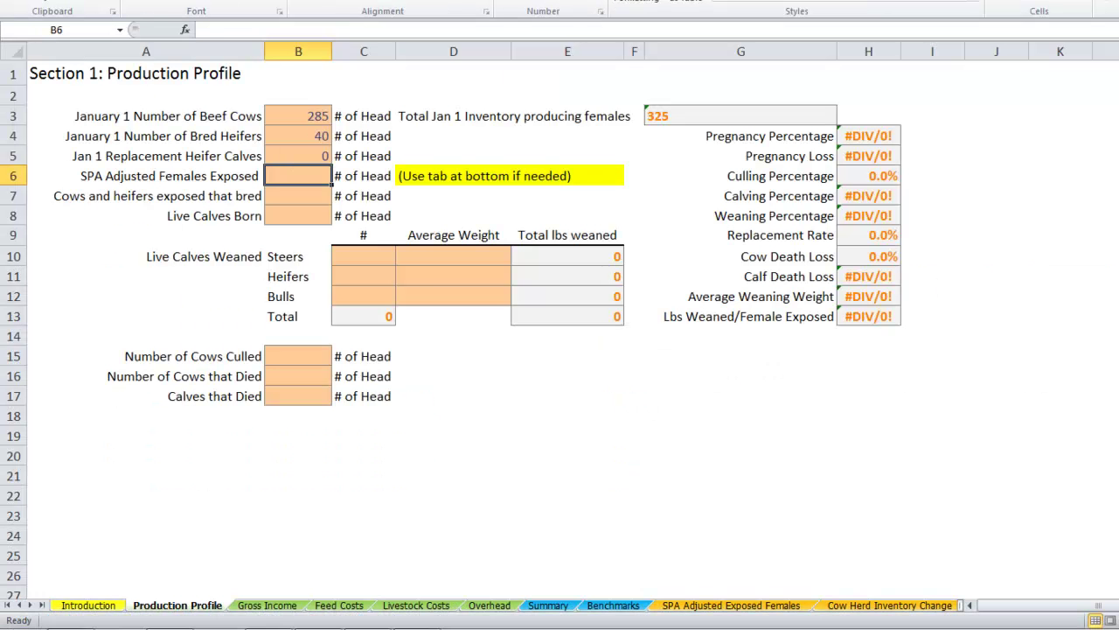
type("364")
key("Return")
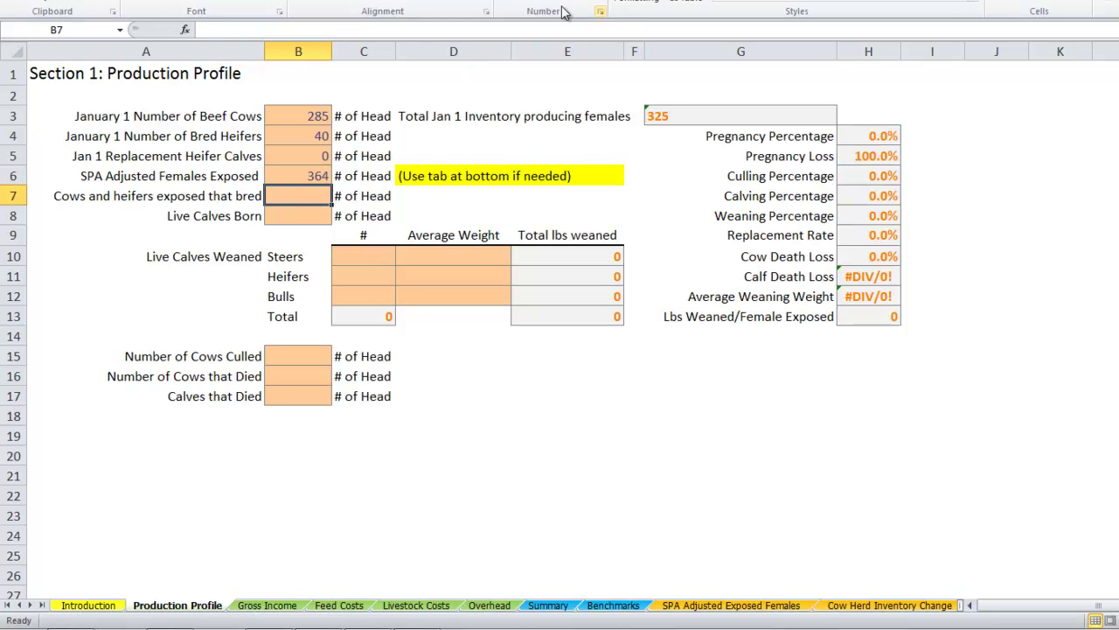
Switch to the Word document and select the number of females determined bred in fall 2009.
left_click(371, 615)
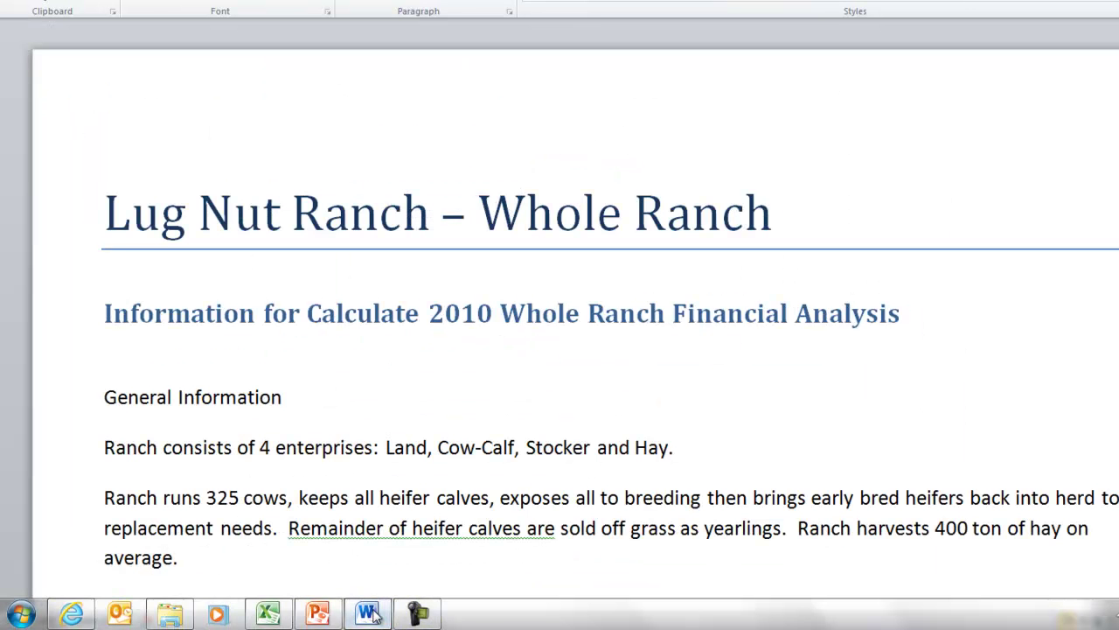
scroll(364, 464, "down", 15)
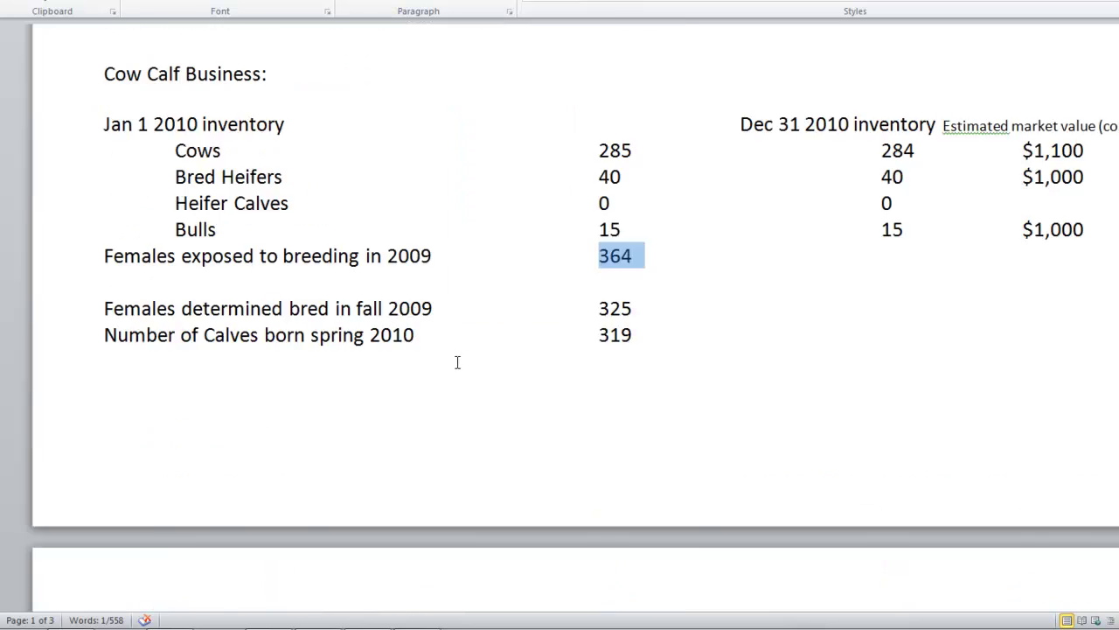
scroll(457, 362, "down", 8)
scroll(389, 229, "up", 2)
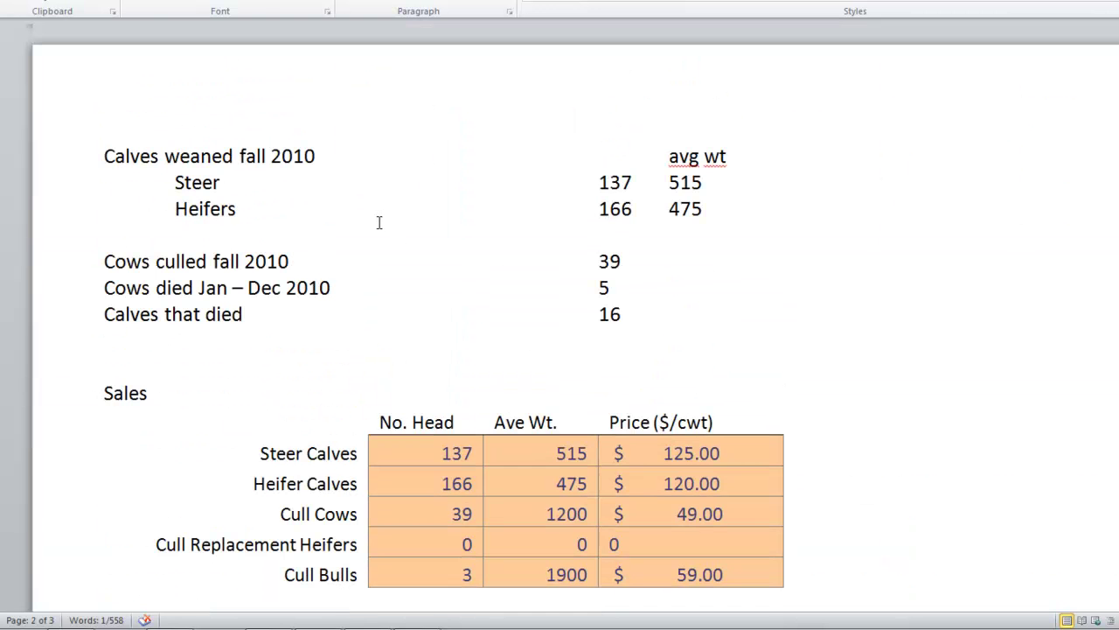
scroll(379, 222, "up", 8)
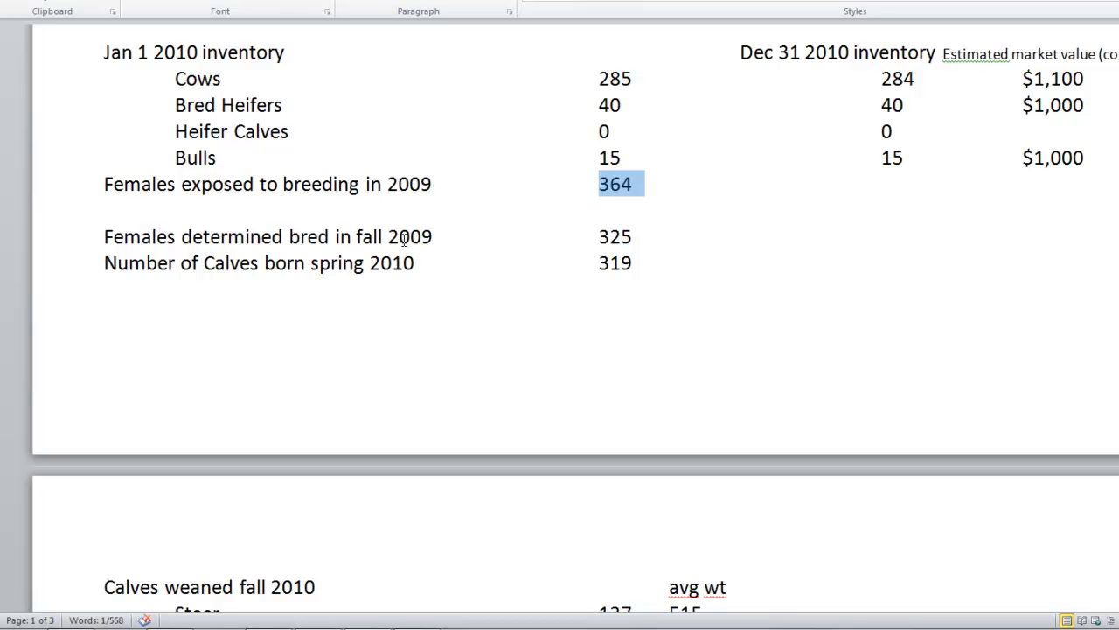
left_click_drag(598, 237, 633, 237)
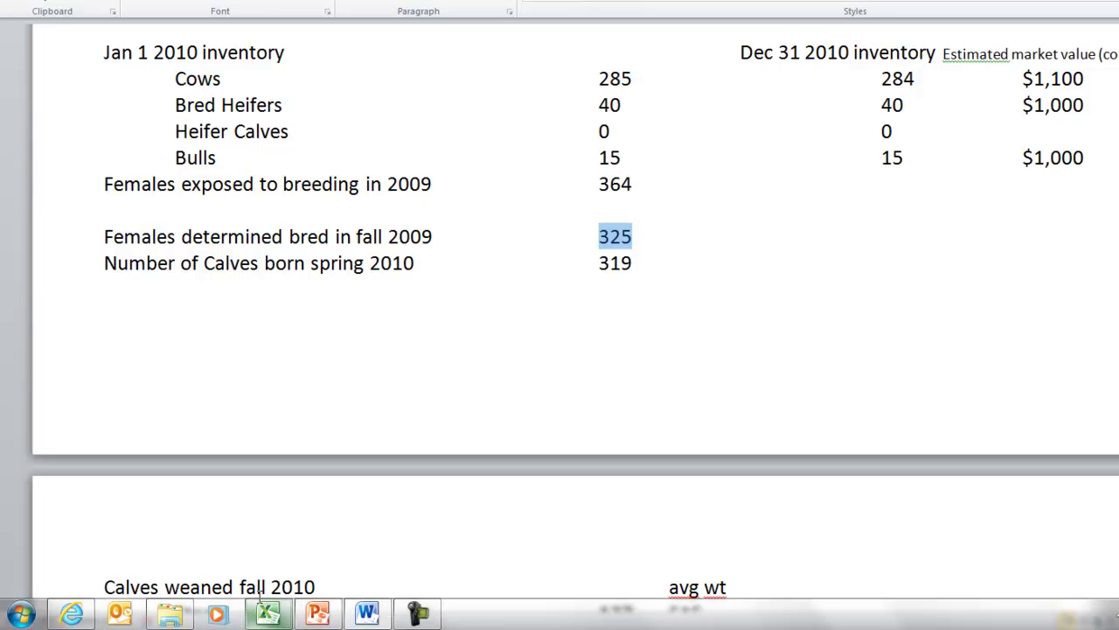
Switch to the Excel workbook and enter 325 for cows and heifers exposed that bred and 319 for live calves born.
left_click(267, 614)
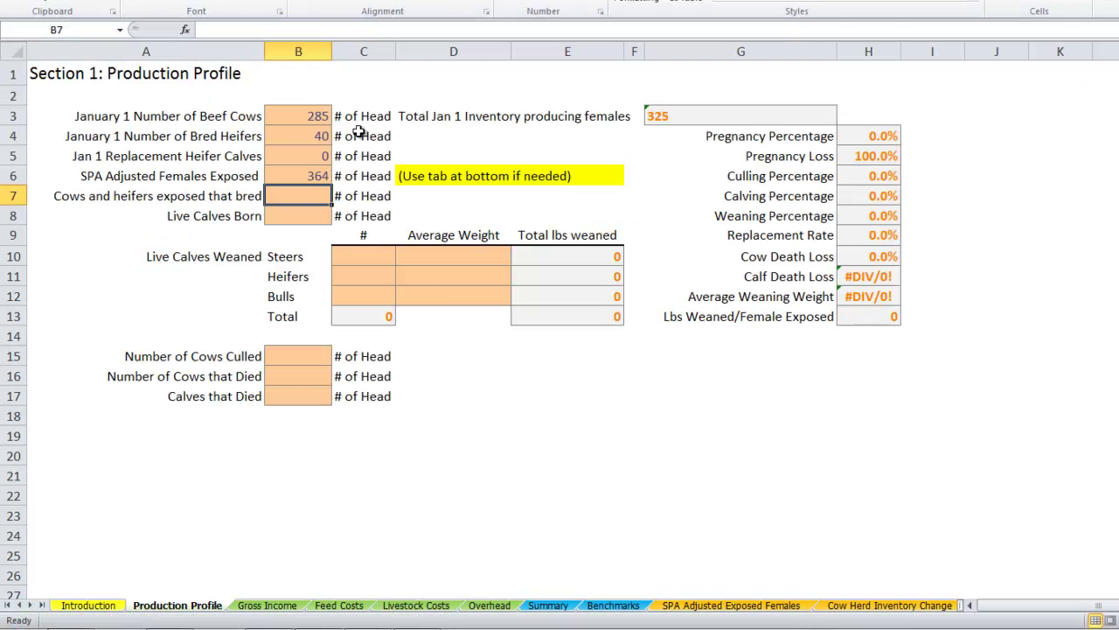
type("325")
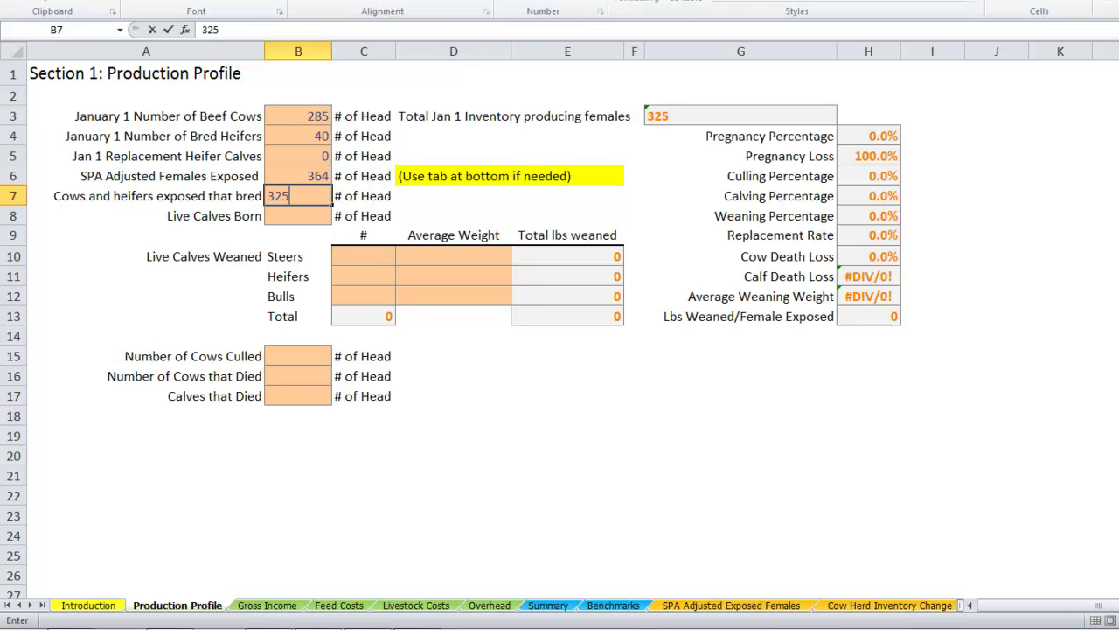
key("Return")
type("13")
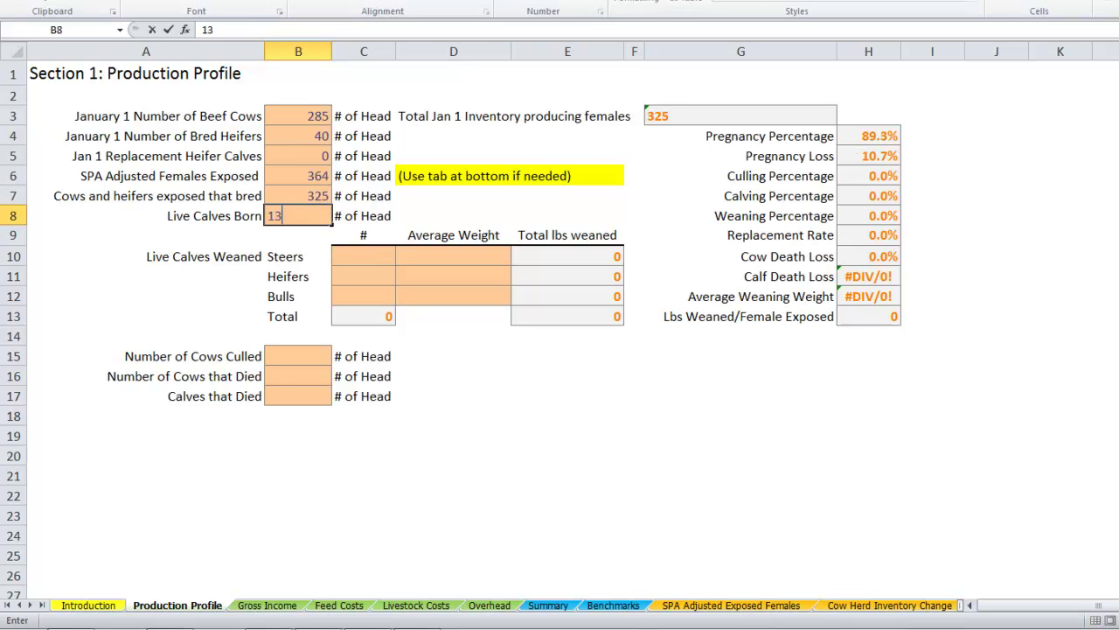
type("19")
key("Return")
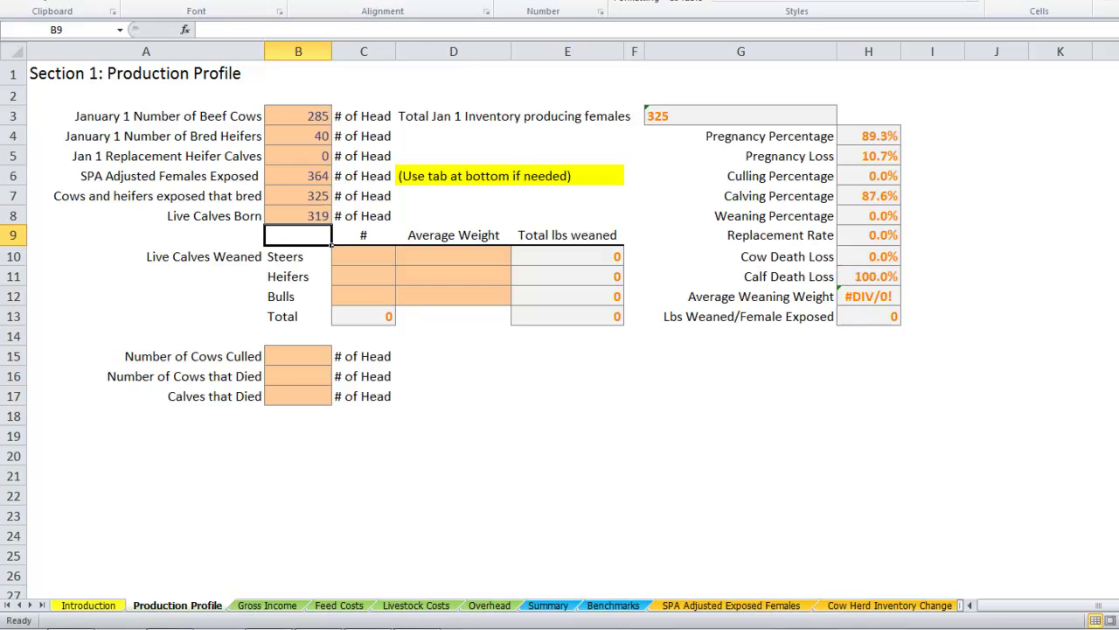
Review the Live Calves Weaned number cells for steers, heifers and bulls, ending on the steers cell.
key("Right")
key("Down")
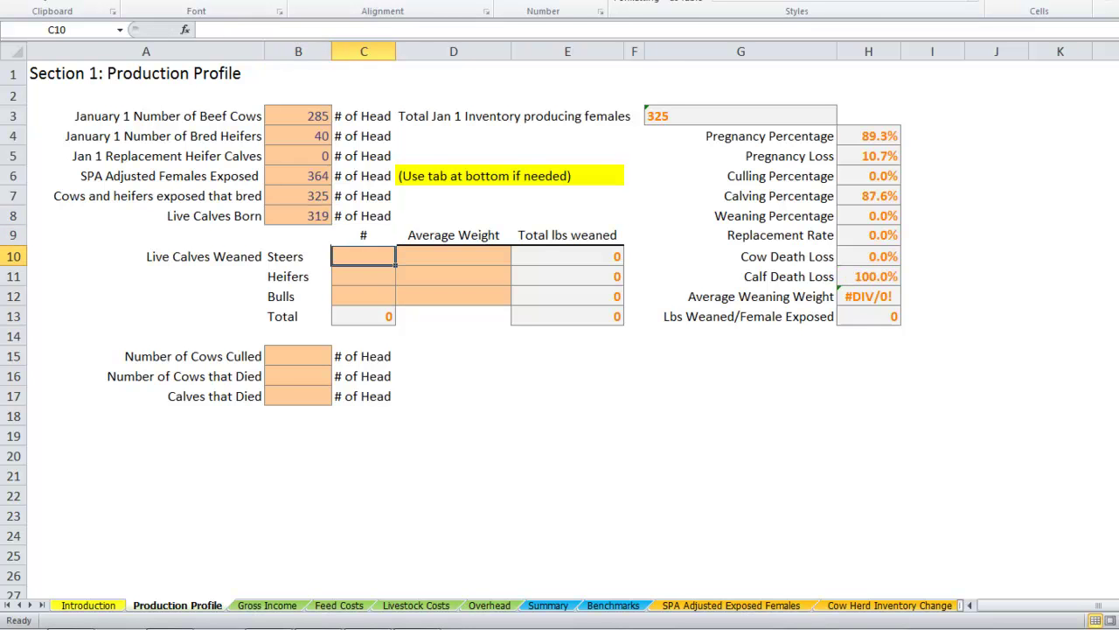
left_click(368, 276)
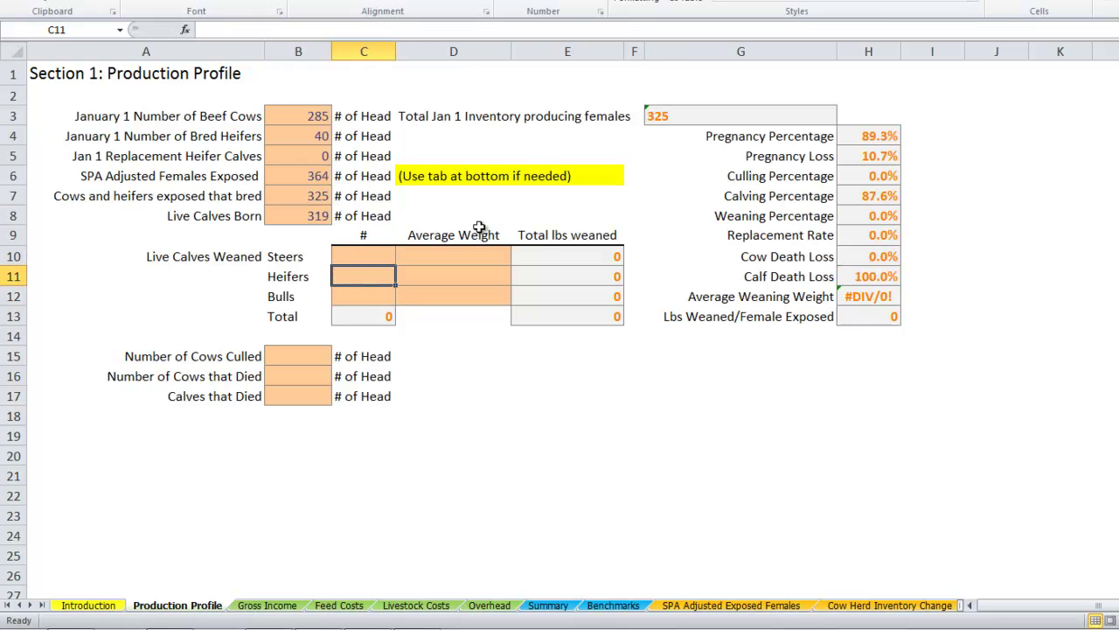
left_click(370, 258)
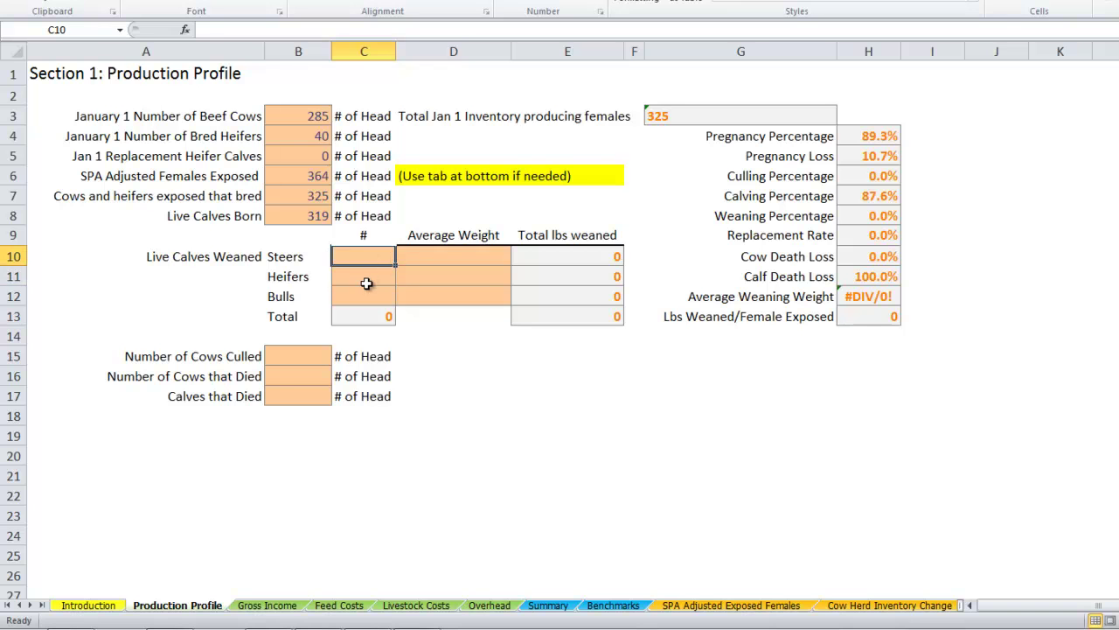
left_click(368, 278)
left_click(367, 296)
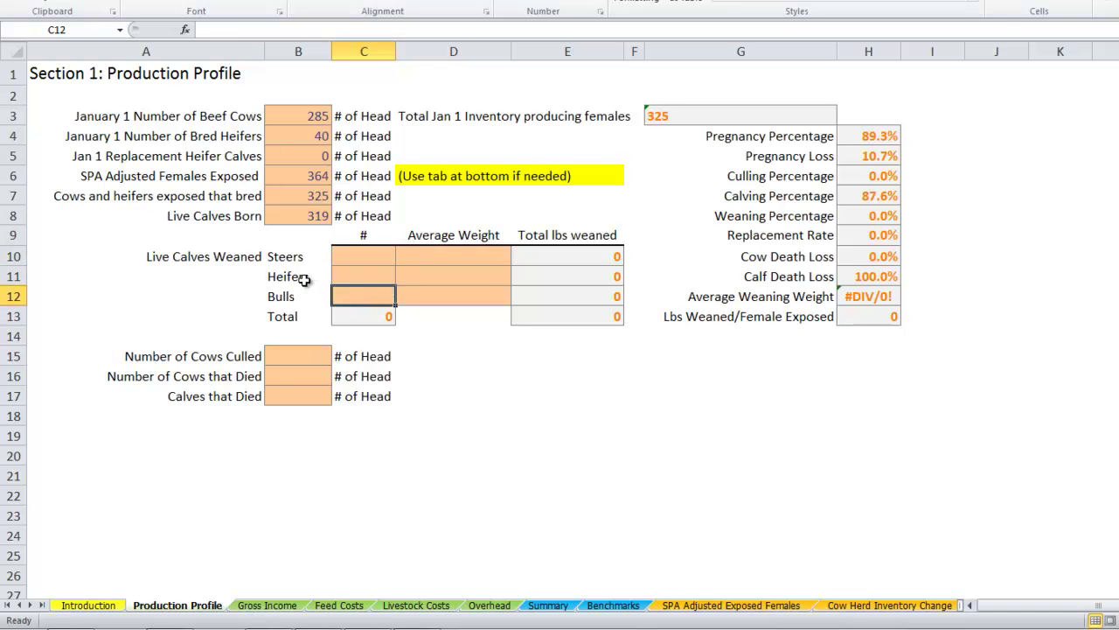
left_click(280, 297)
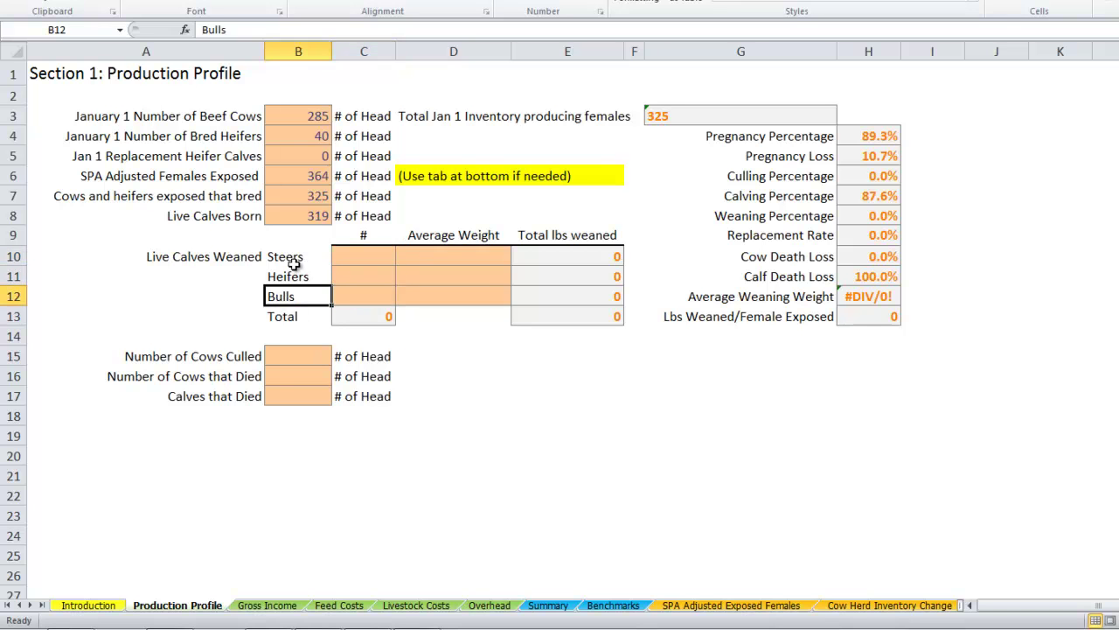
left_click(357, 254)
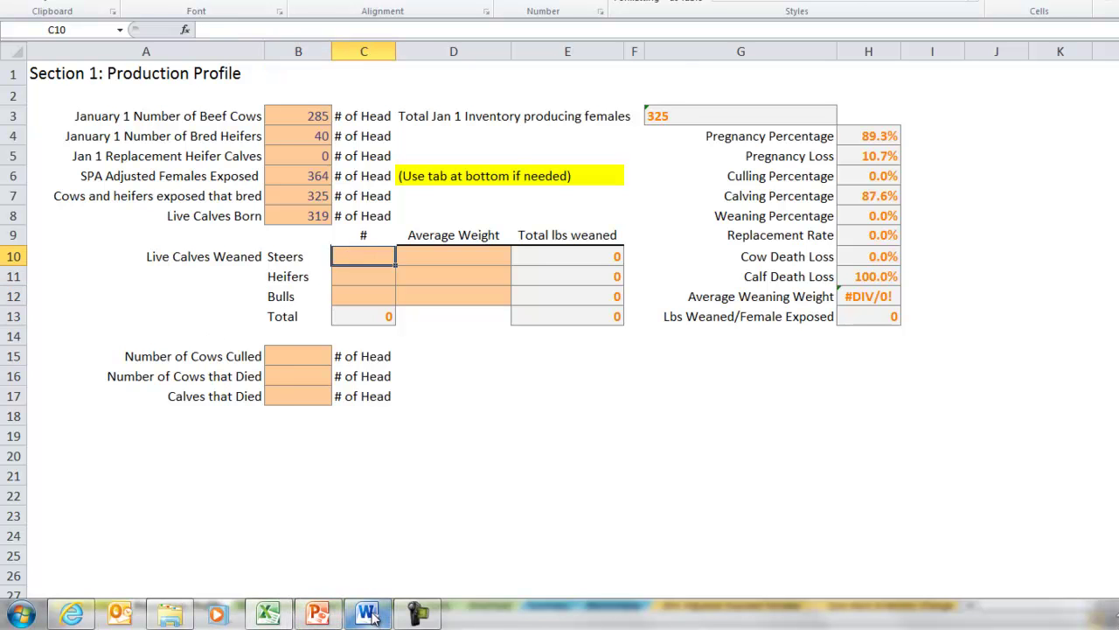
Switch to the Lug Nut Ranch Word document and select the number of steer calves weaned in fall 2010.
mouse_move(368, 613)
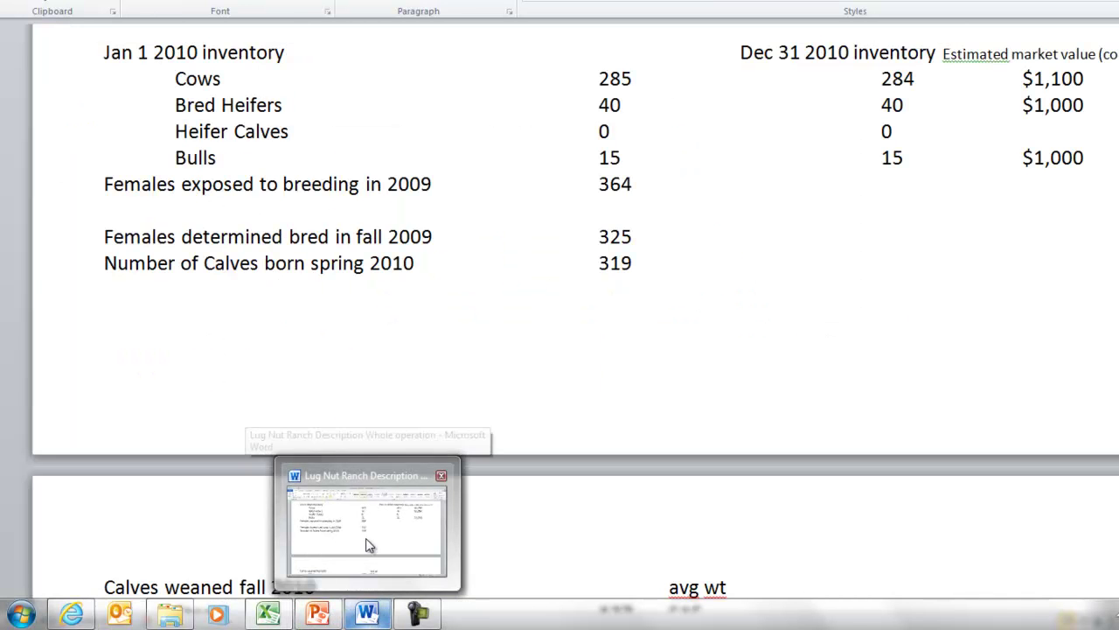
left_click(365, 547)
scroll(448, 279, "up", 5)
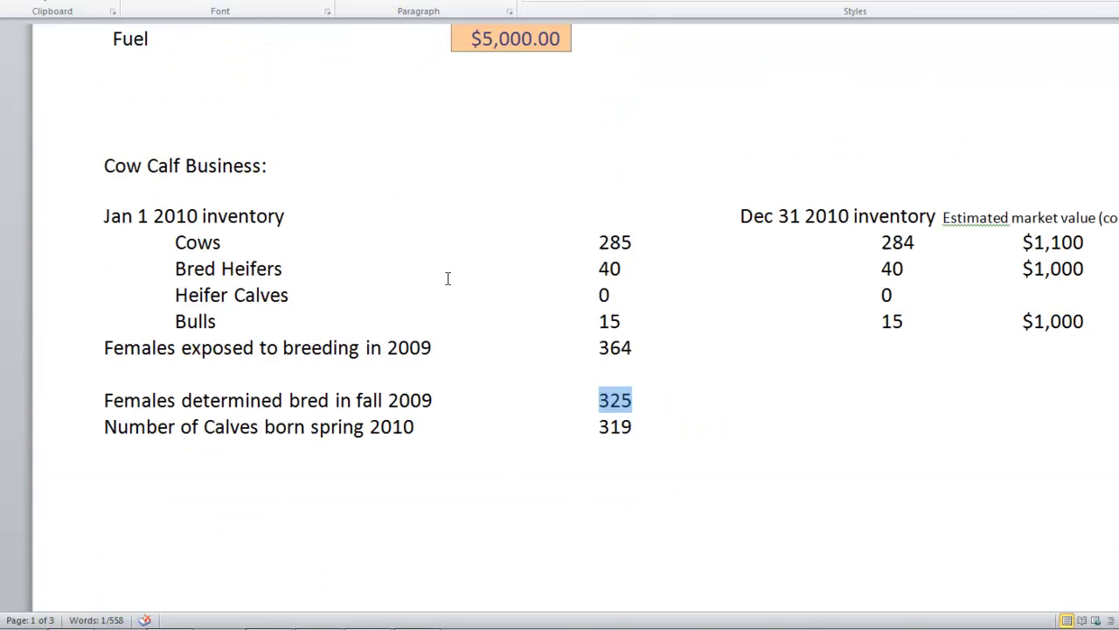
scroll(448, 278, "down", 7)
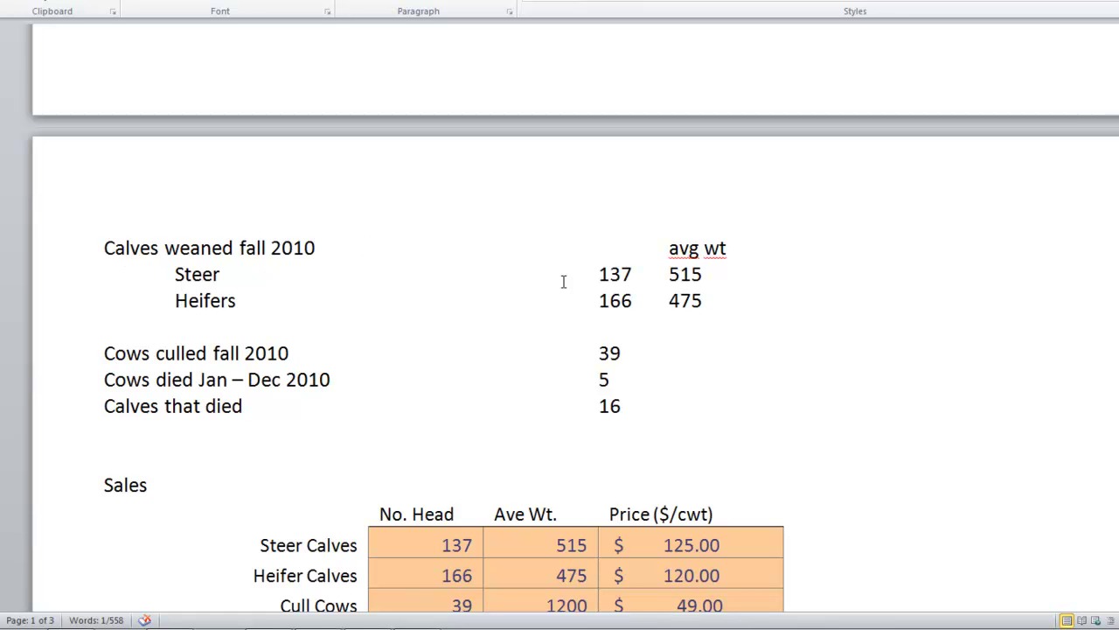
left_click_drag(600, 274, 629, 277)
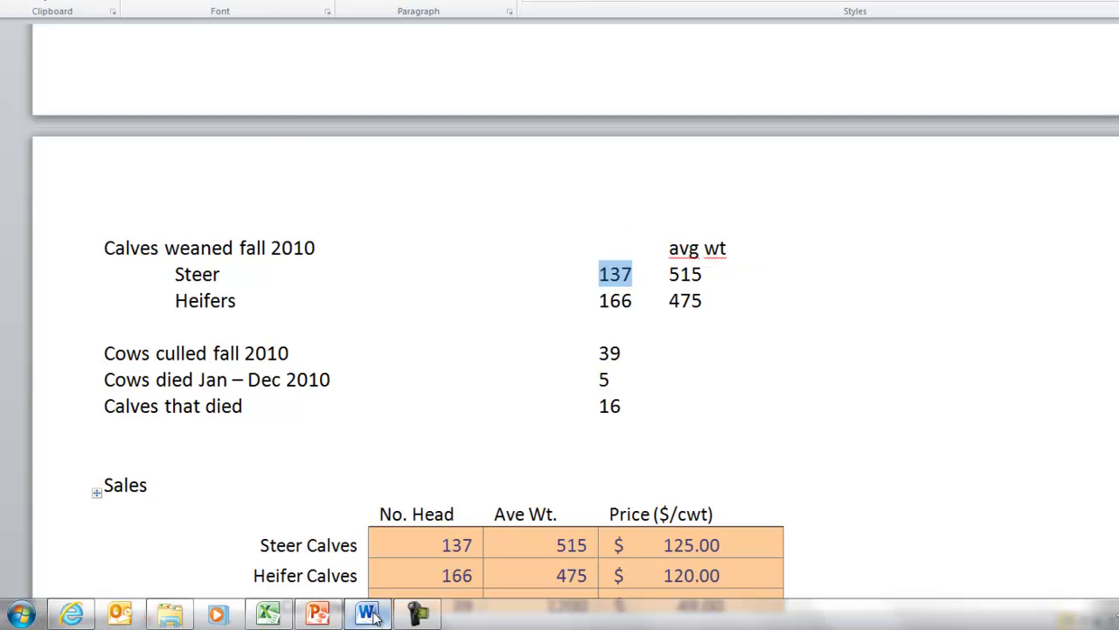
Switch to the Excel workbook and enter 137 head with an average weight of 515 for weaned steers.
left_click(268, 623)
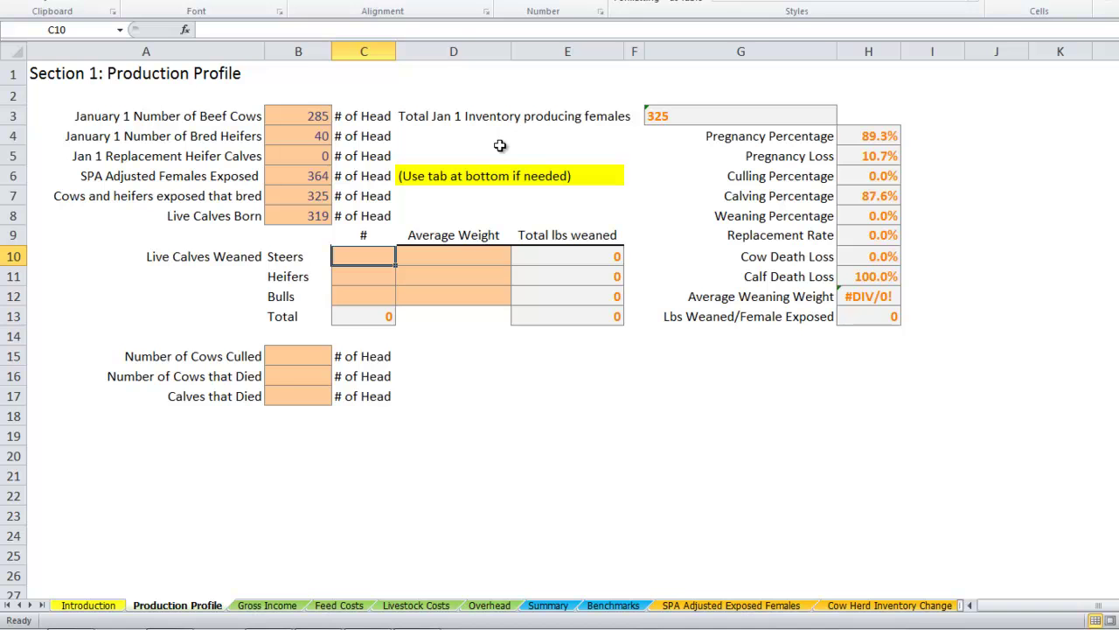
type("137")
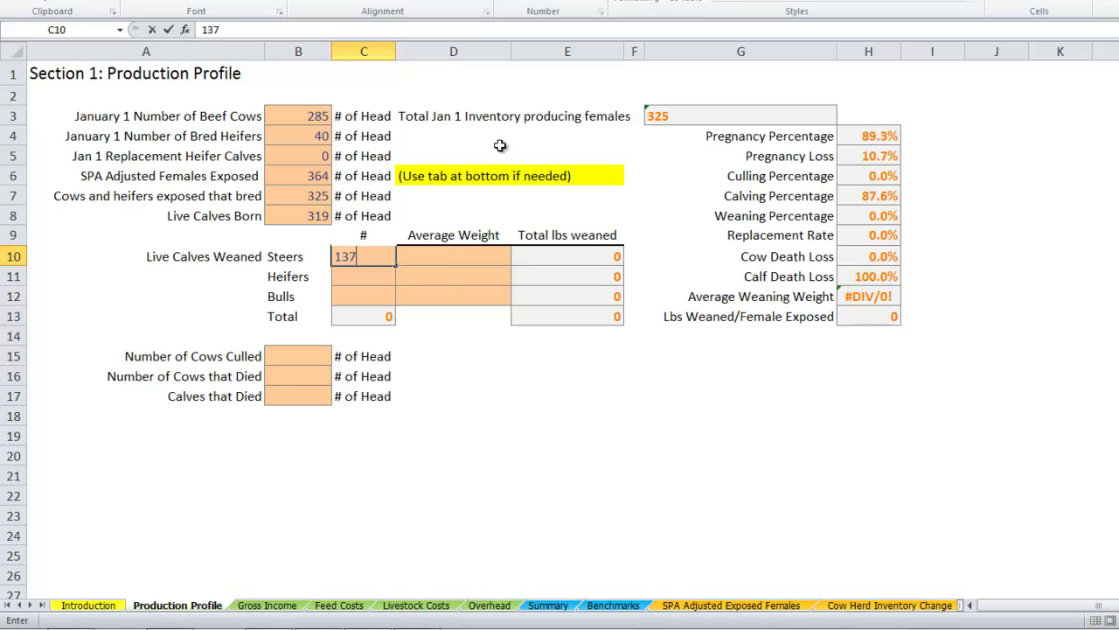
key("Tab")
type("515")
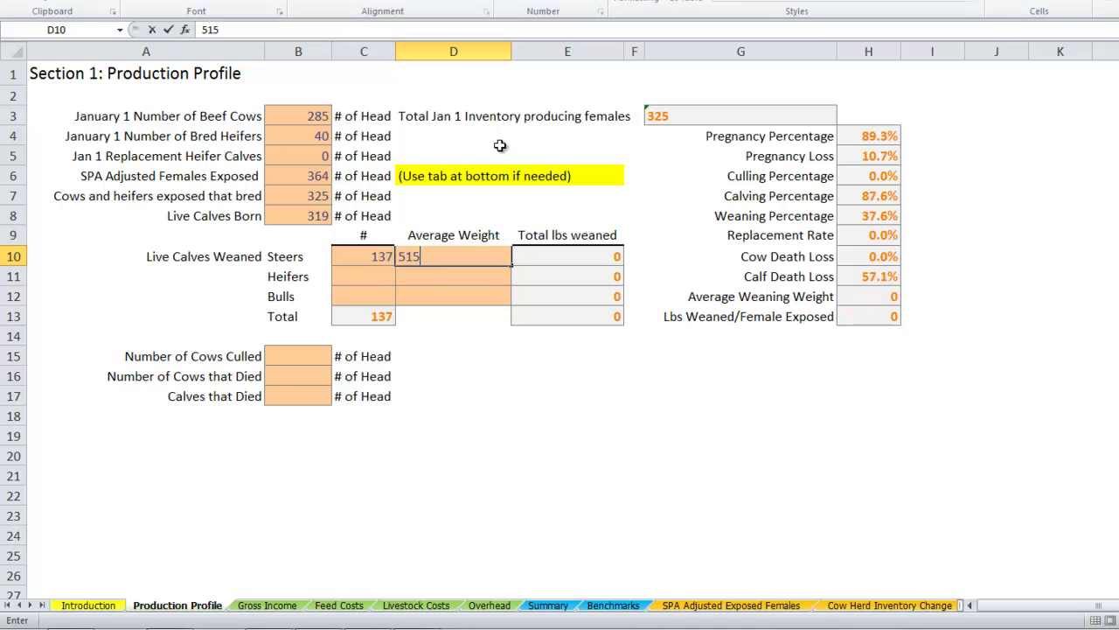
key("Return")
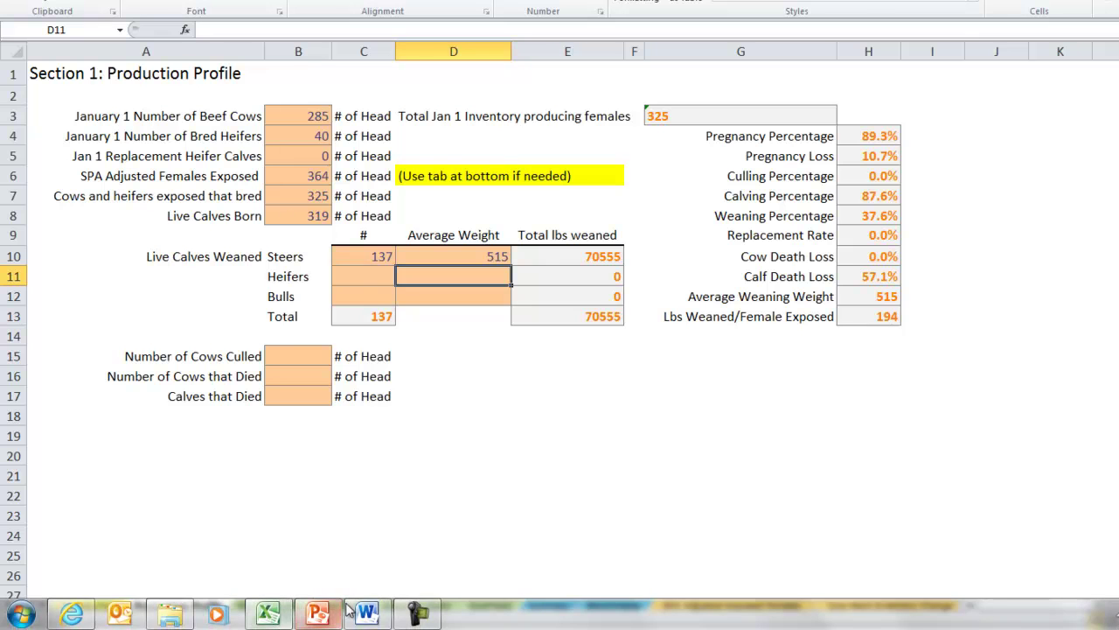
Look up the weaned heifer figures in the Word document and enter 166 head with an average weight of 475 for heifers in Excel.
left_click(368, 626)
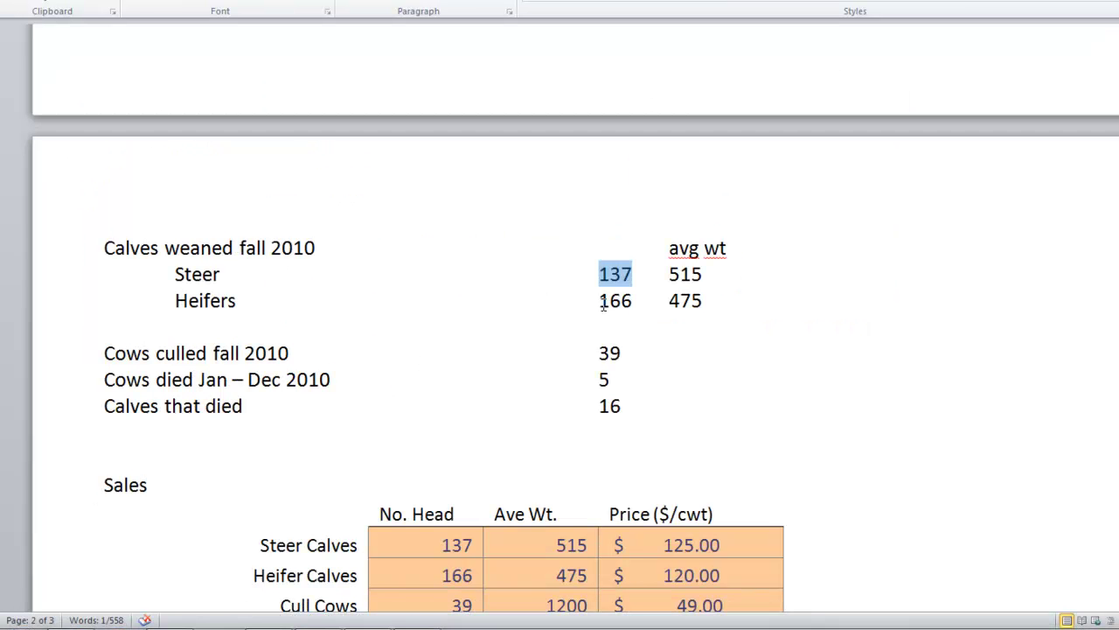
left_click_drag(600, 303, 684, 313)
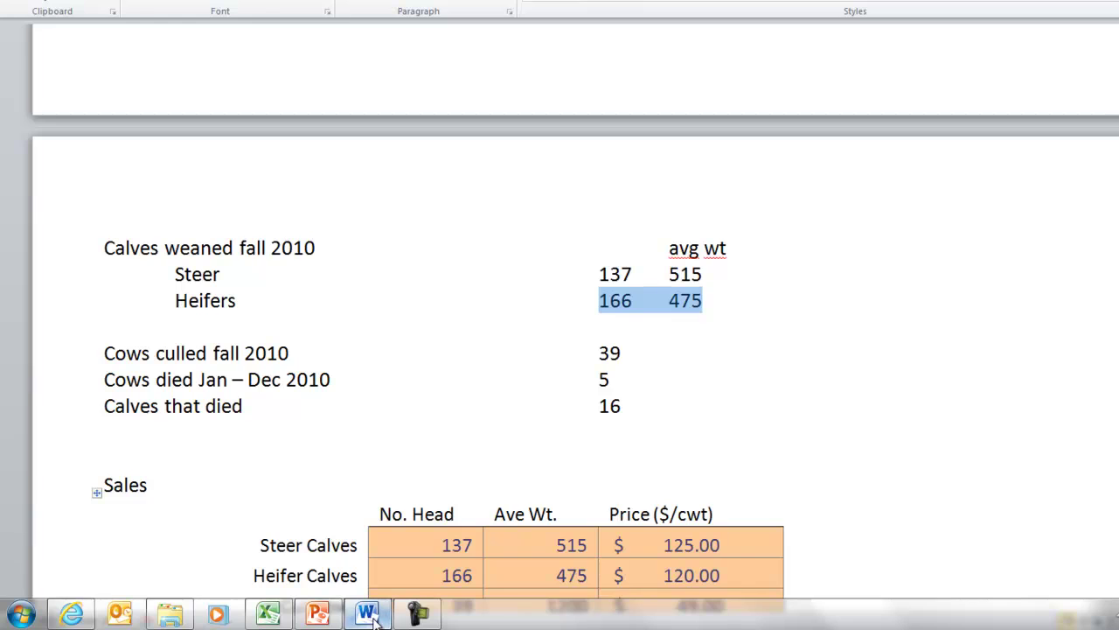
left_click(369, 619)
left_click(364, 277)
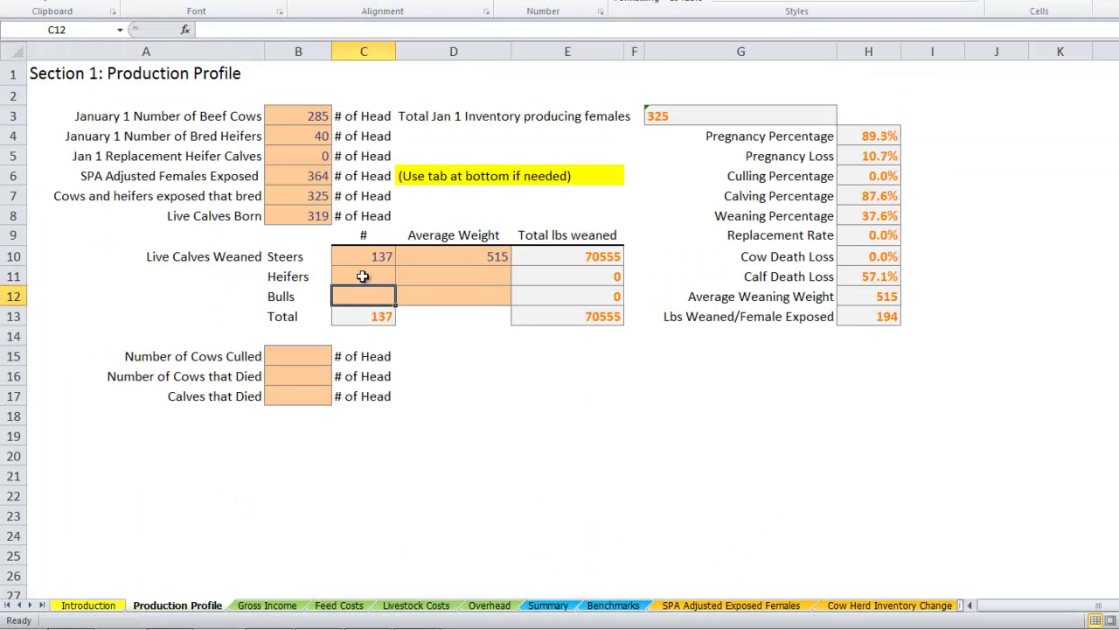
type("166")
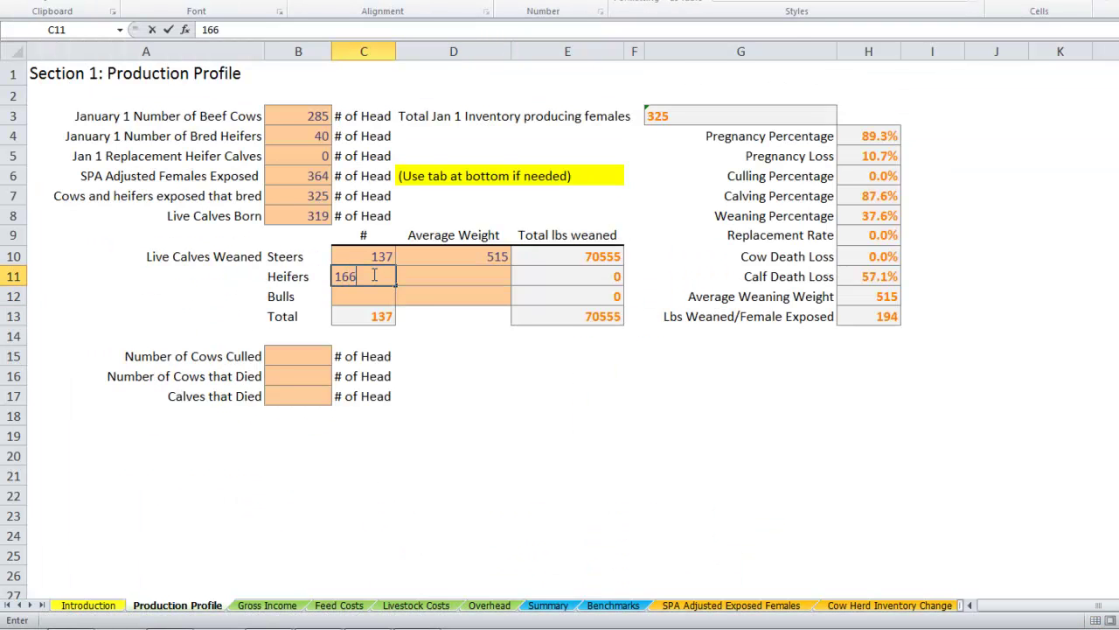
key("Tab")
type("475")
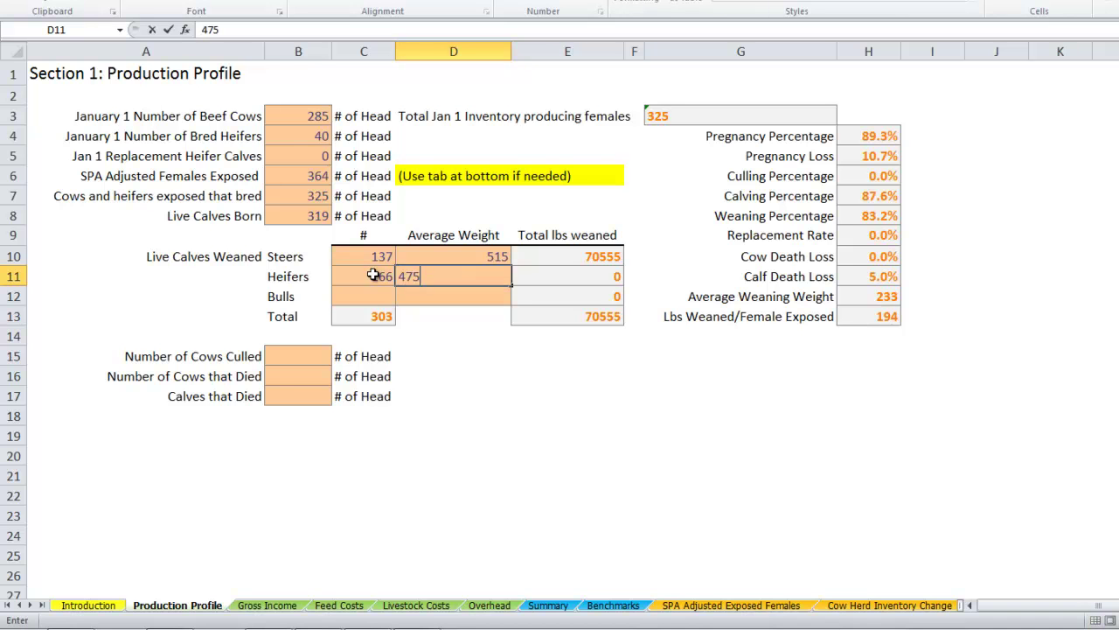
key("Down")
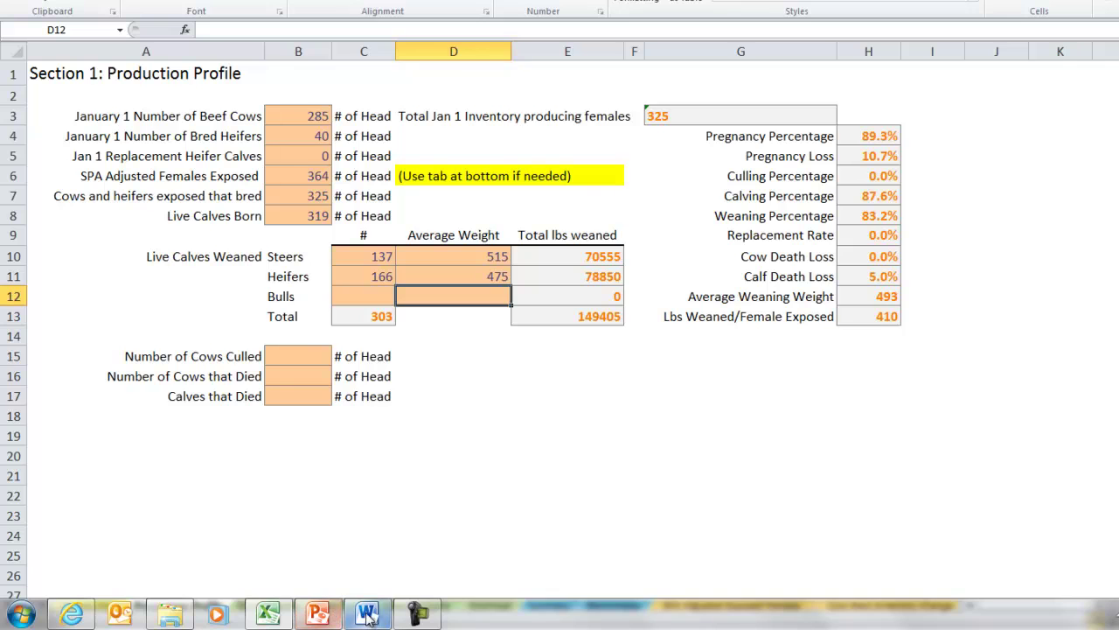
Check the weaned calf figures in Word, then review Excel's steer pounds weaned, total calves weaned and live calves born.
left_click(461, 440)
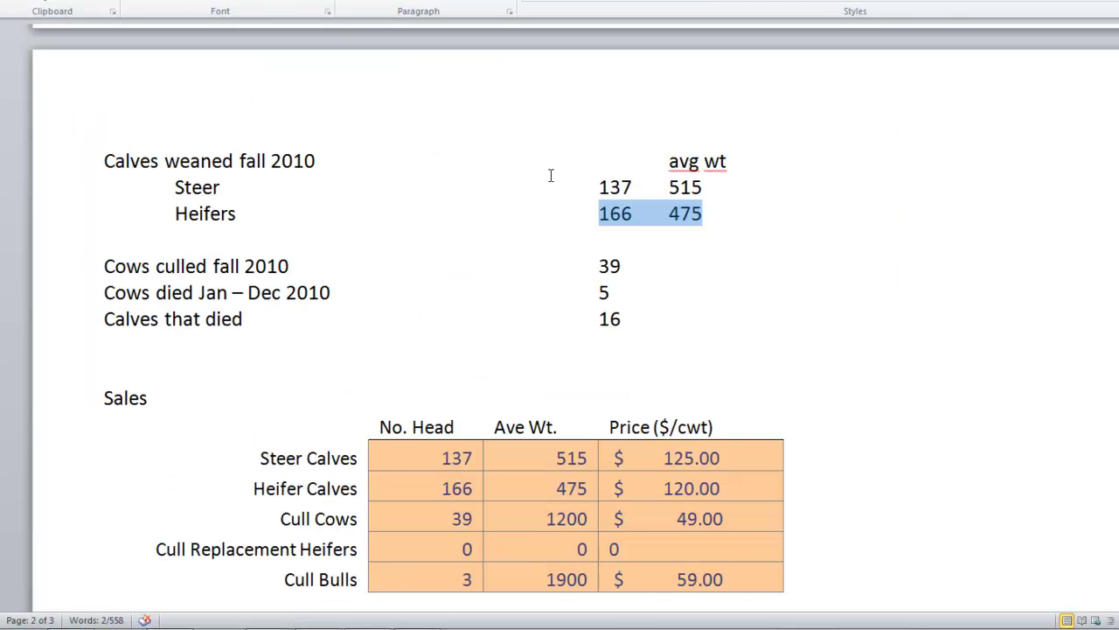
left_click(269, 622)
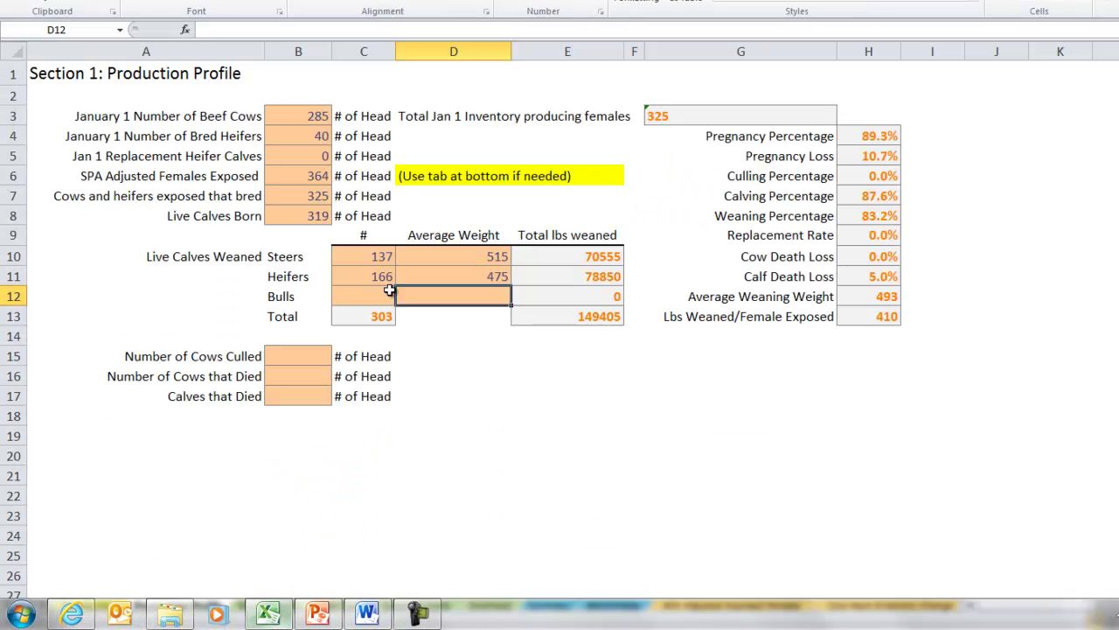
left_click(563, 258)
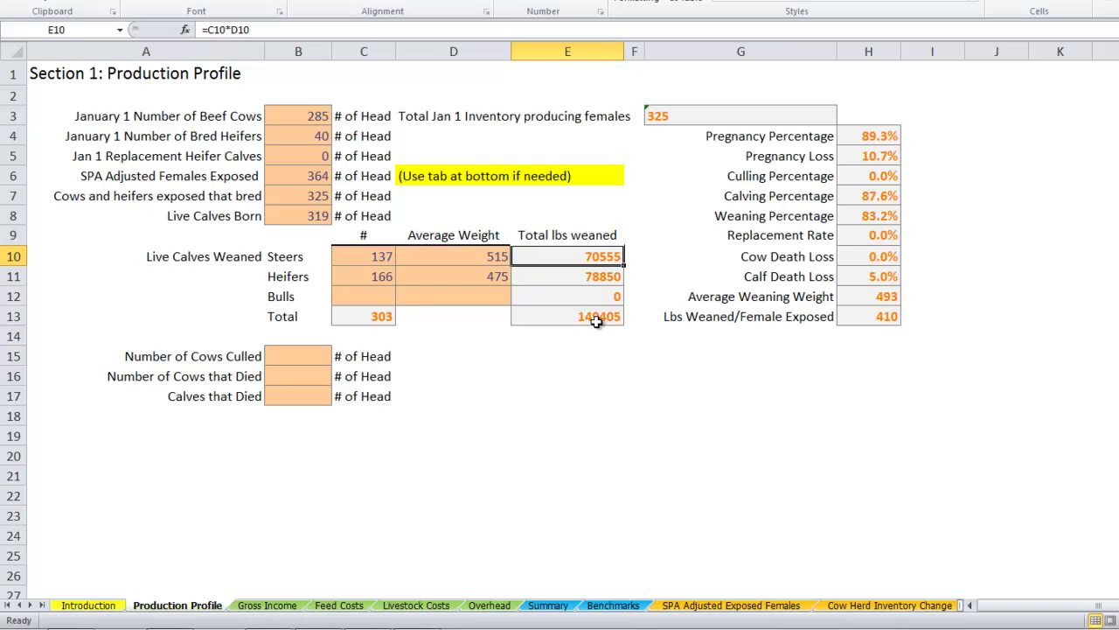
left_click(370, 318)
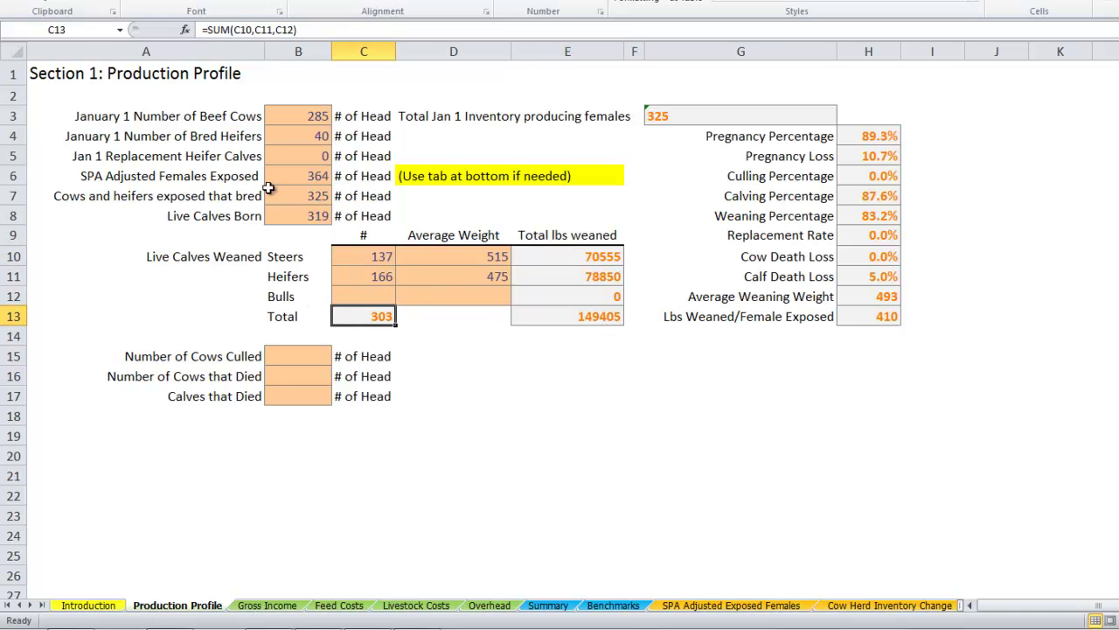
left_click(284, 216)
left_click(195, 219)
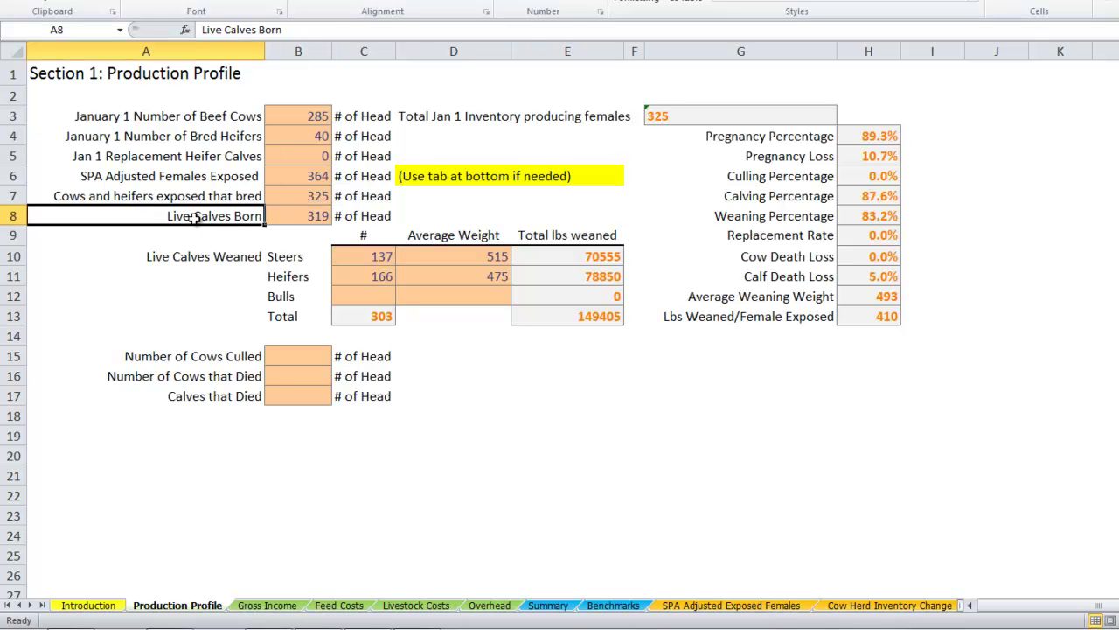
left_click(384, 321)
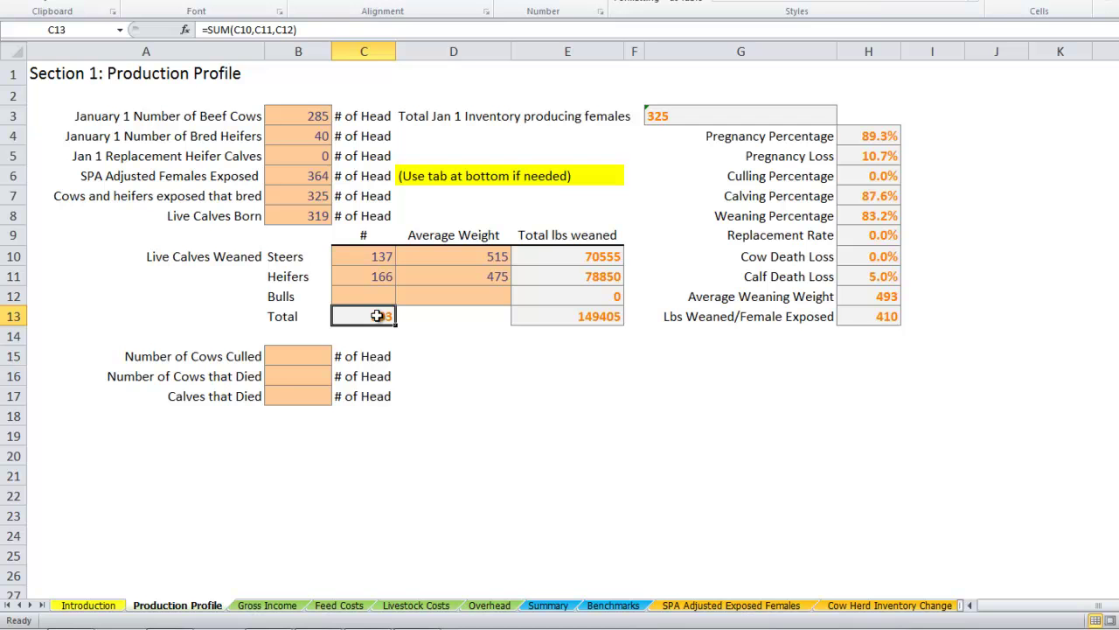
Select the Number of Cows Culled input cell, then switch to Word and select the cows culled and cows died lines.
left_click(323, 358)
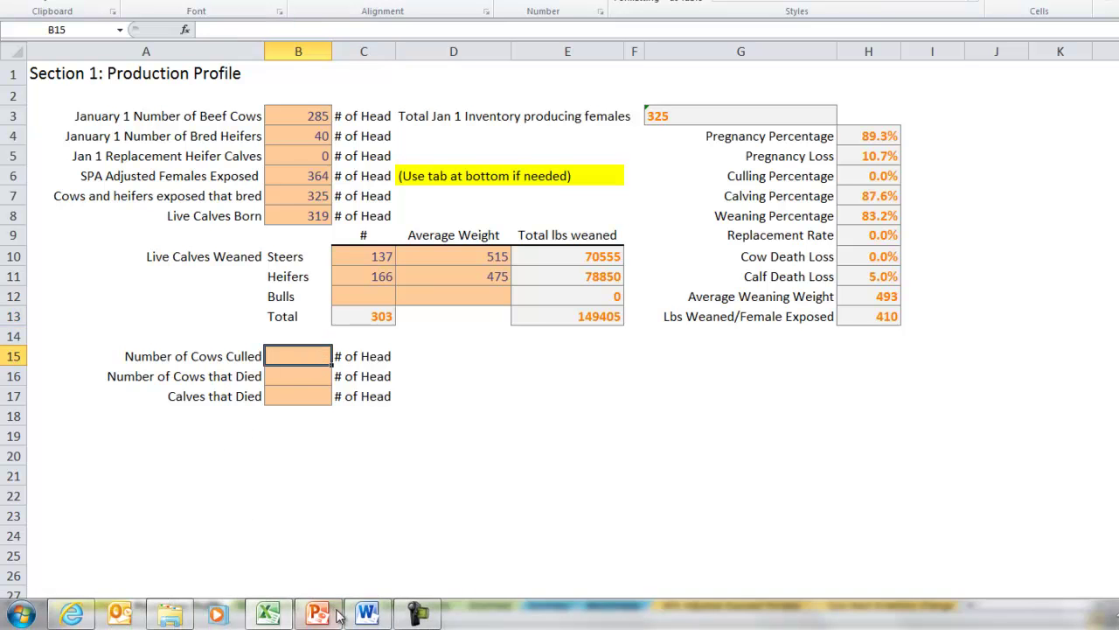
left_click(369, 615)
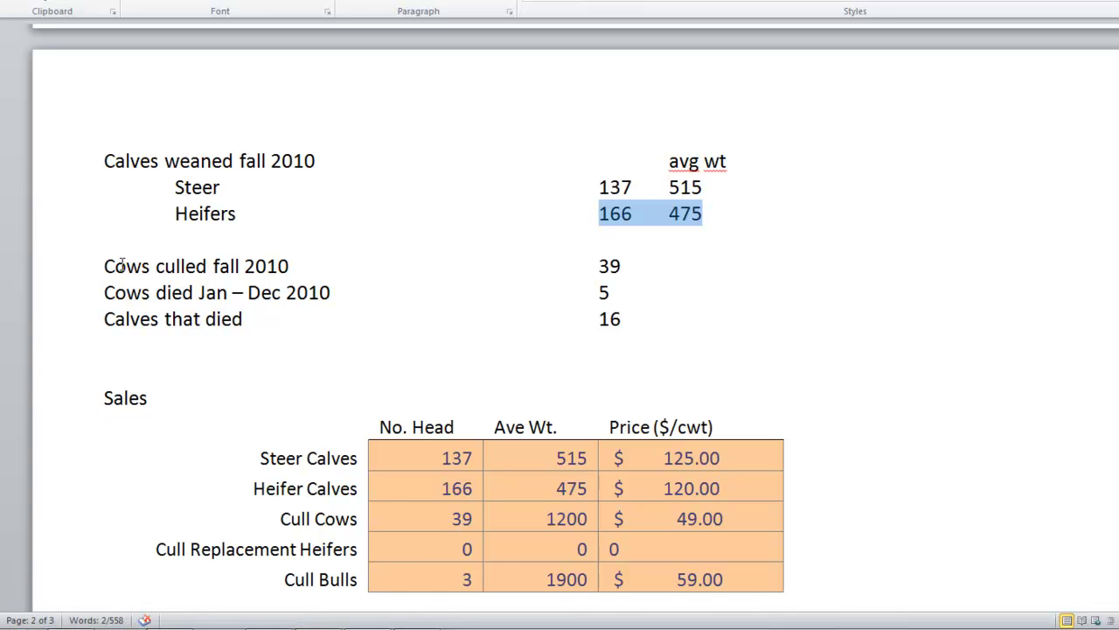
left_click_drag(120, 265, 627, 303)
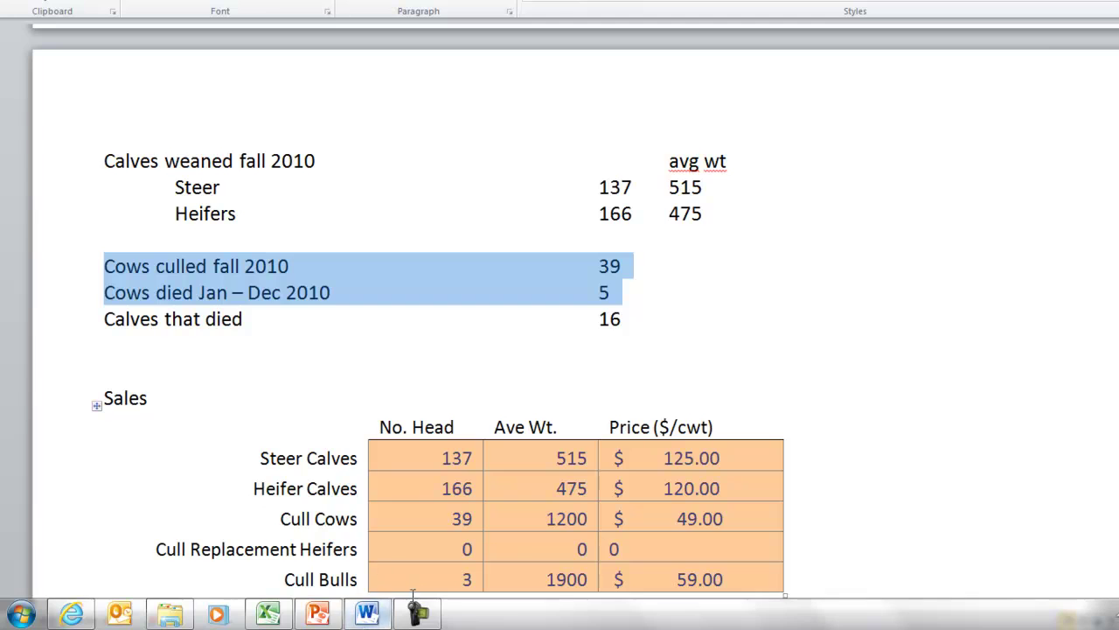
Switch to the Excel workbook and enter 39 for Number of Cows Culled and 5 for Number of Cows that Died.
left_click(268, 614)
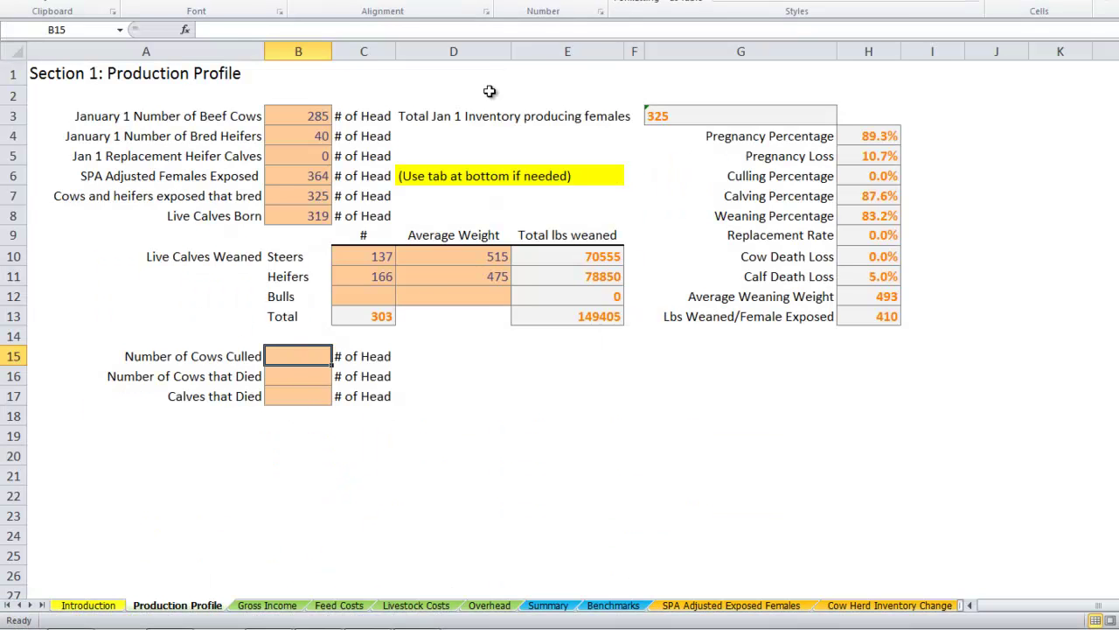
type("39")
key("Return")
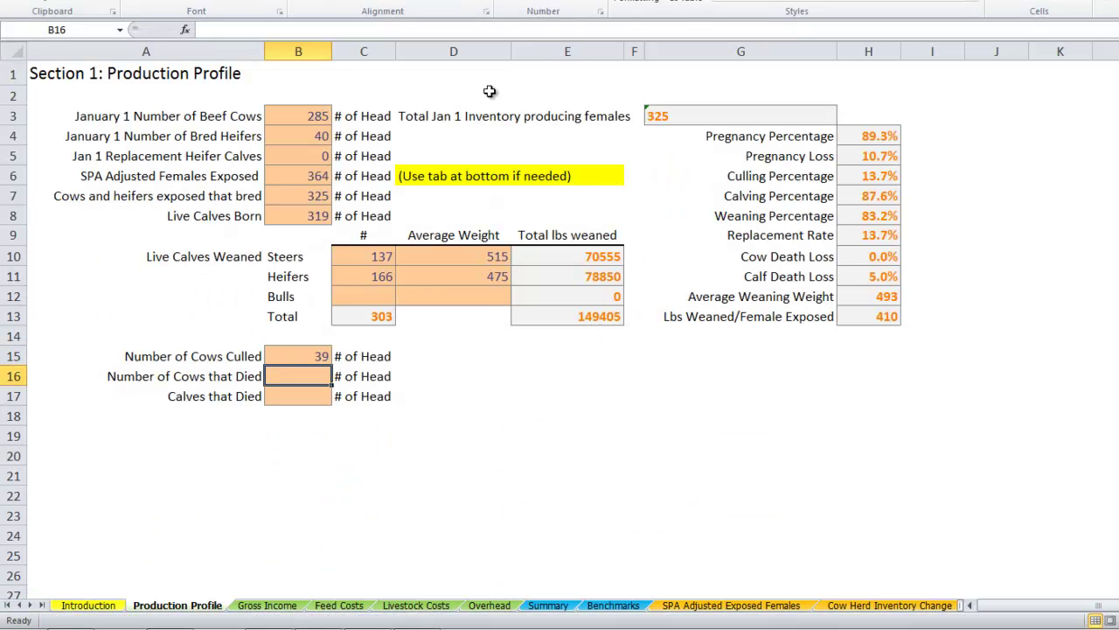
type("5")
key("Return")
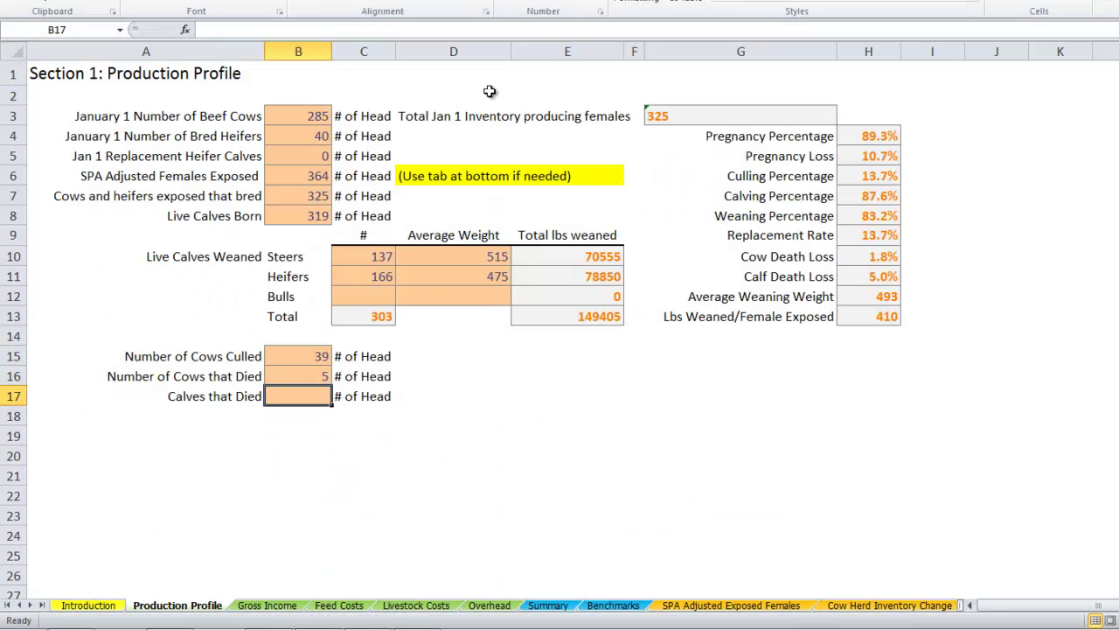
Switch to the Word document and locate the number of calves that died.
left_click(219, 400)
mouse_move(367, 617)
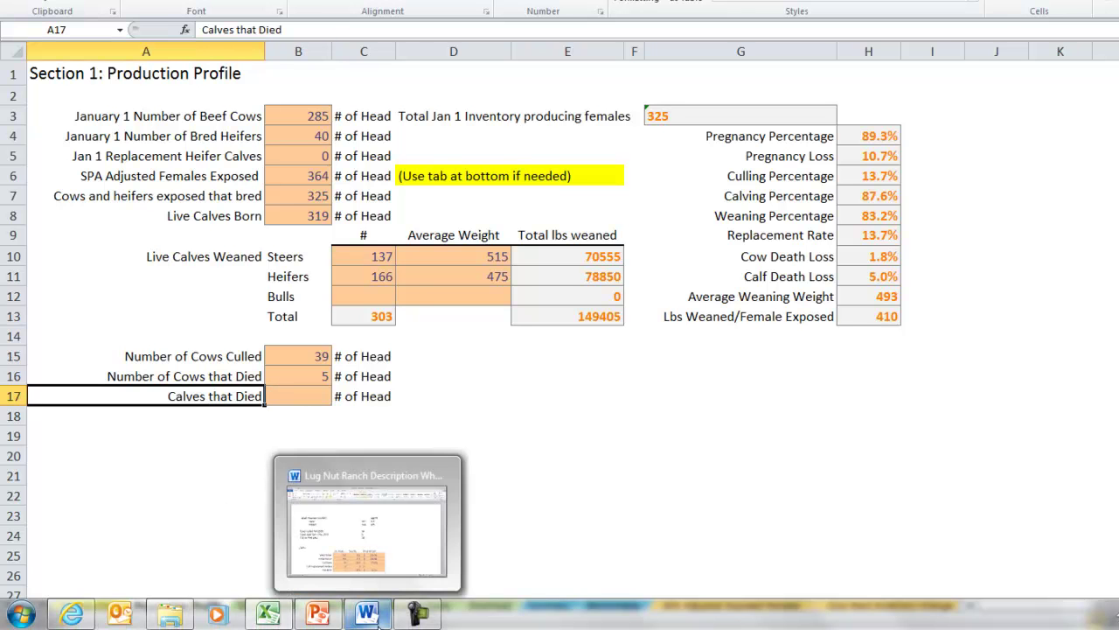
mouse_move(394, 557)
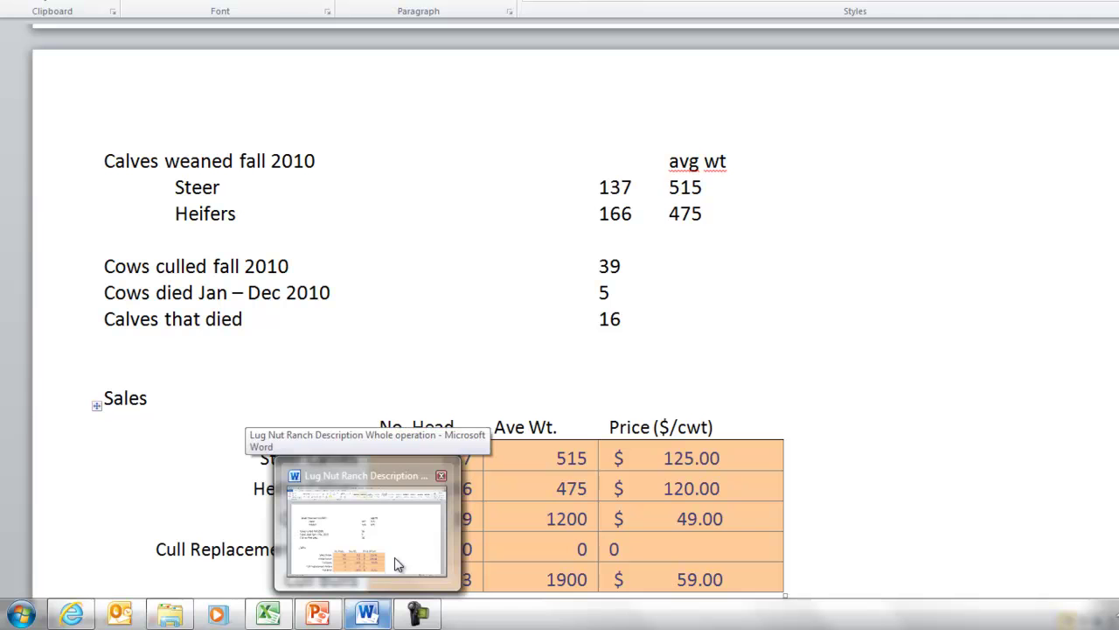
left_click(395, 557)
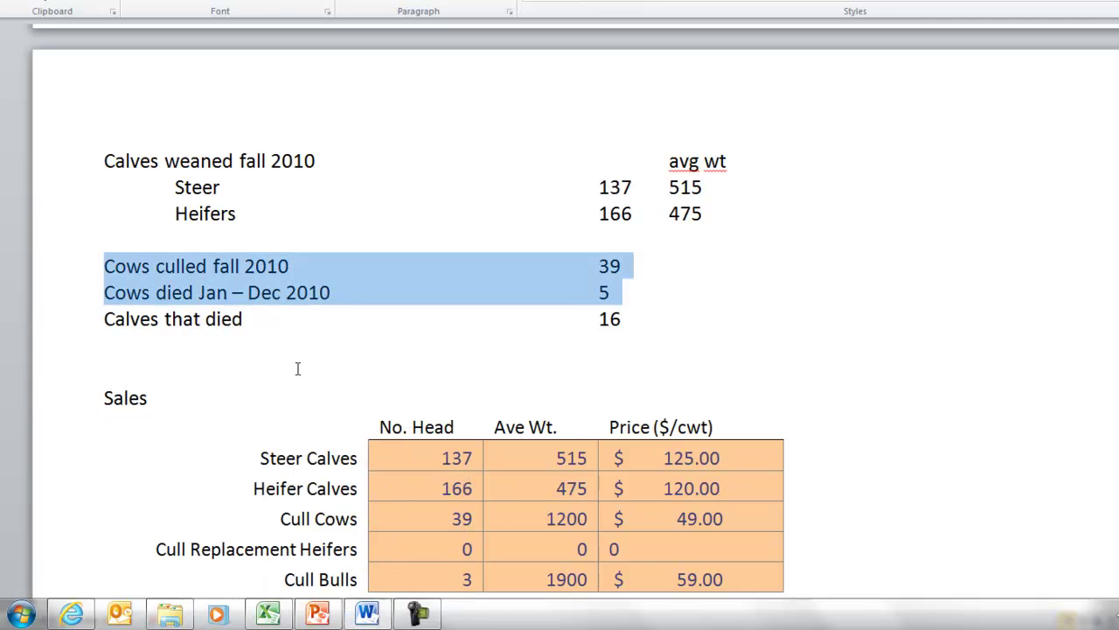
left_click(605, 320)
Switch to the Excel workbook and enter 16 for Calves that Died.
left_click(268, 616)
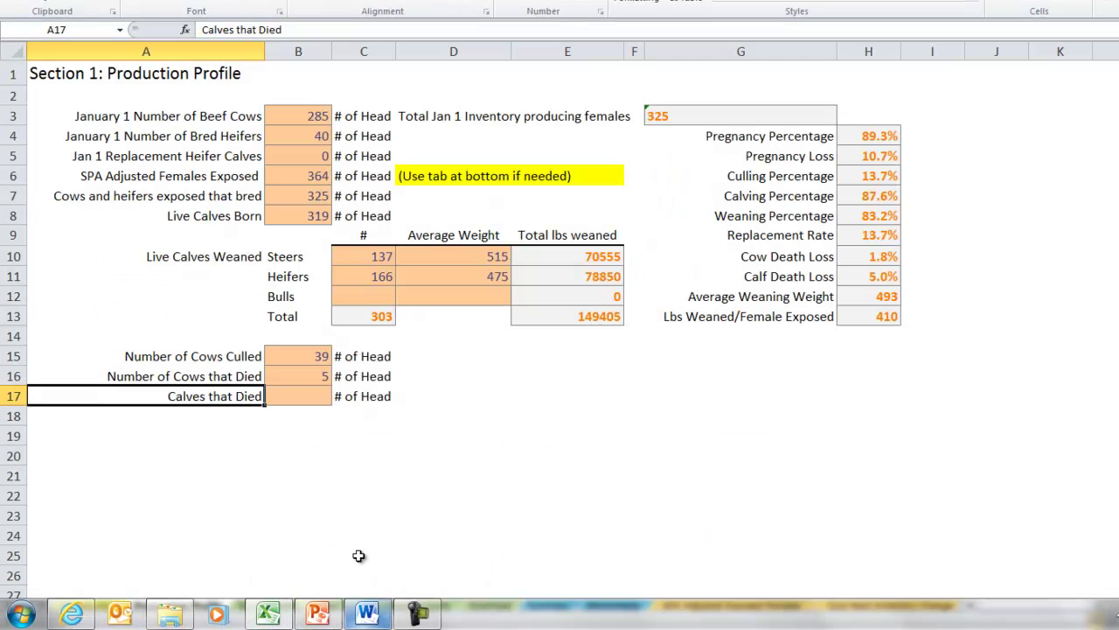
left_click(295, 396)
type("16")
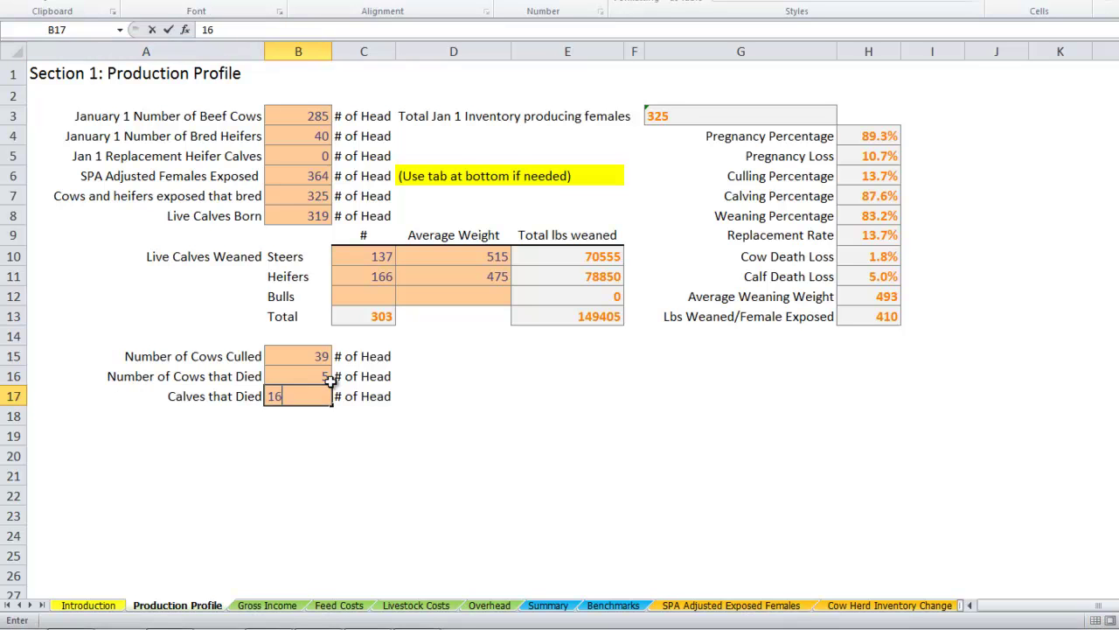
key("Return")
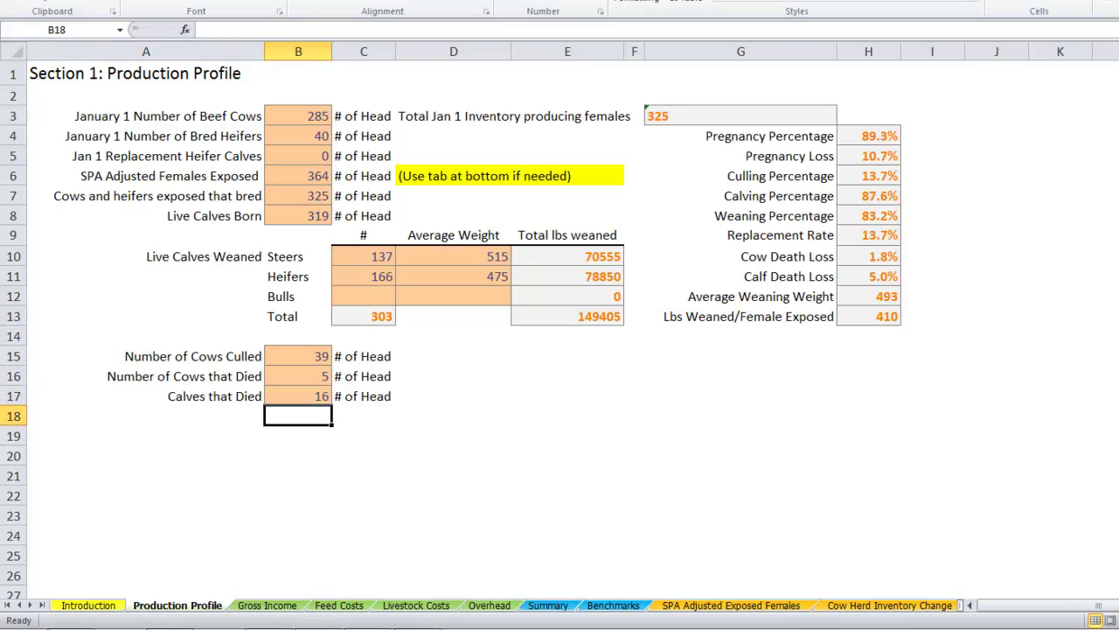
Review the calculated production measures from the January 1 producing female inventory through pregnancy, culling, calving and weaning percentages.
left_click(768, 112)
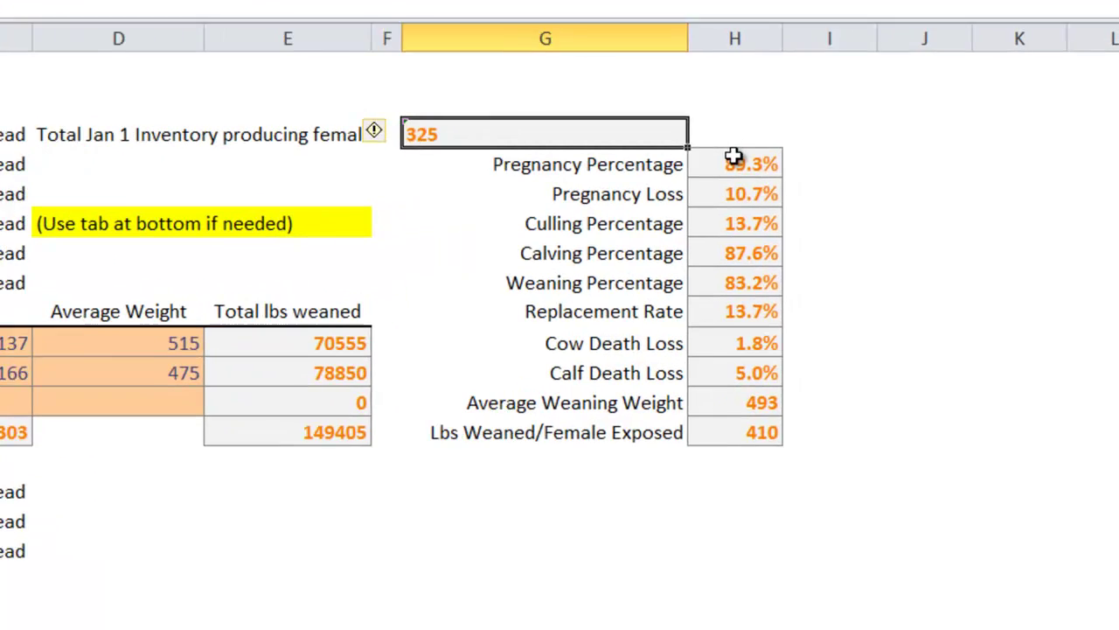
left_click(870, 135)
left_click(543, 171)
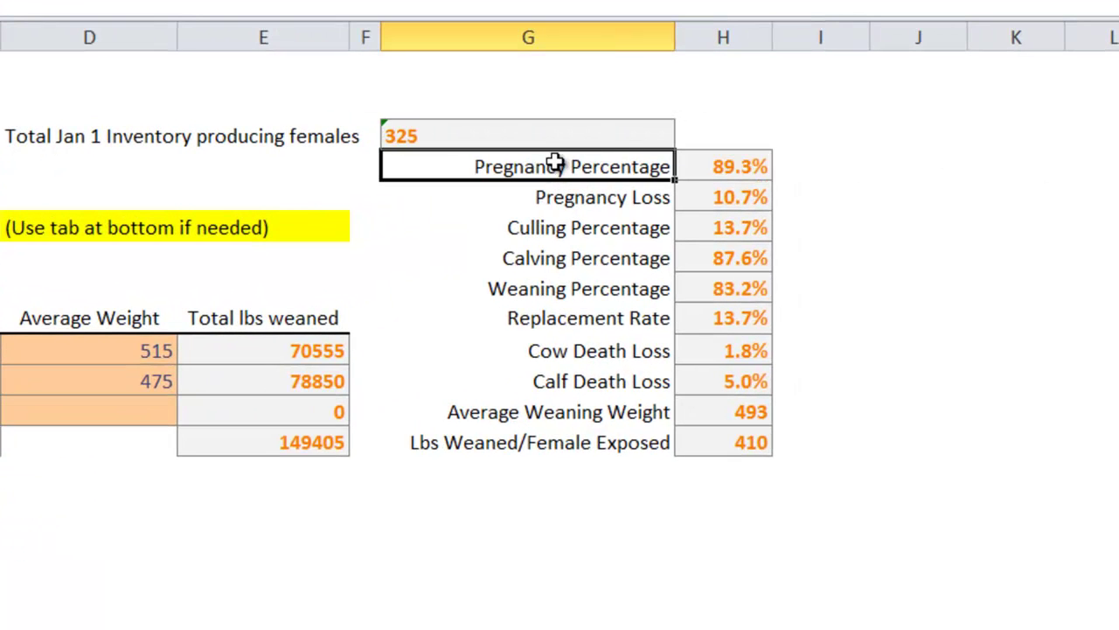
left_click(624, 198)
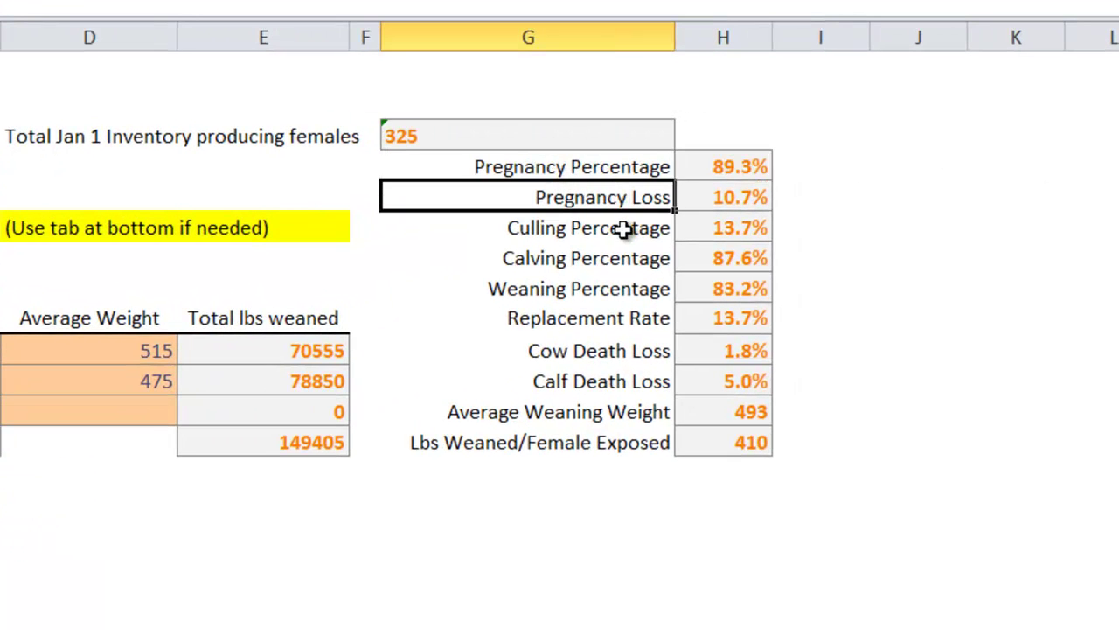
left_click(623, 226)
left_click(652, 258)
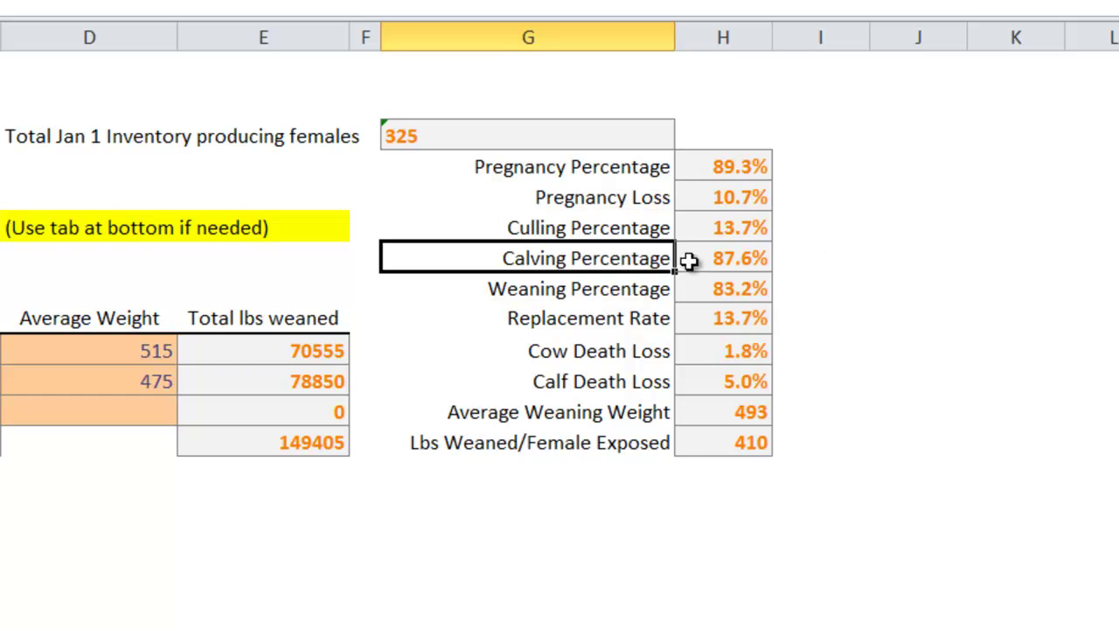
left_click(649, 291)
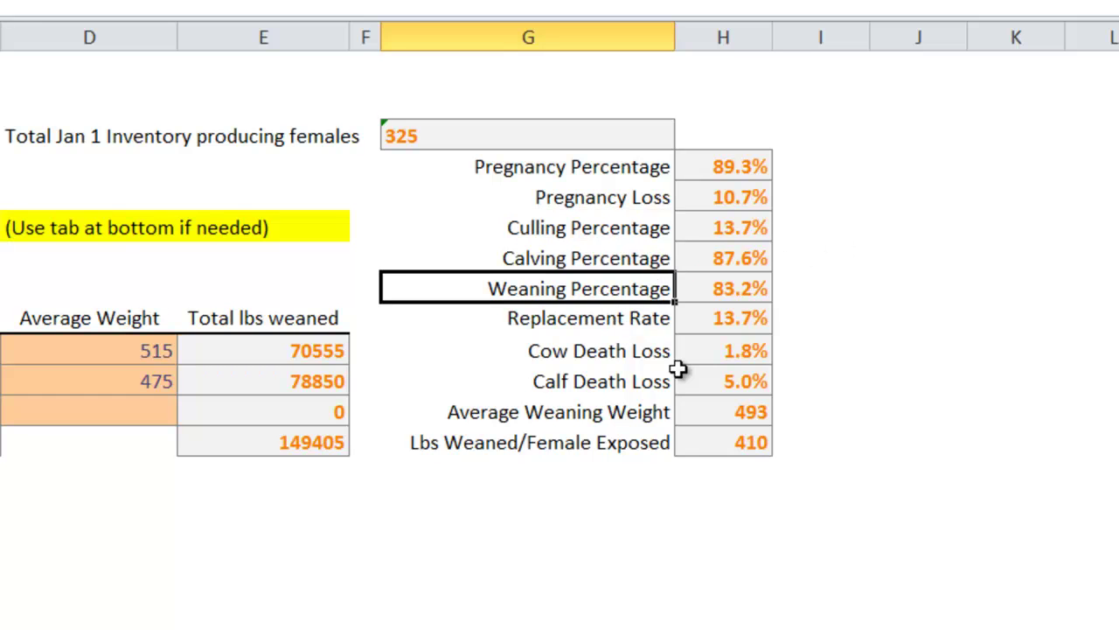
Examine the Lbs Weaned/Female Exposed measure and the formula behind its calculated value.
left_click(532, 446)
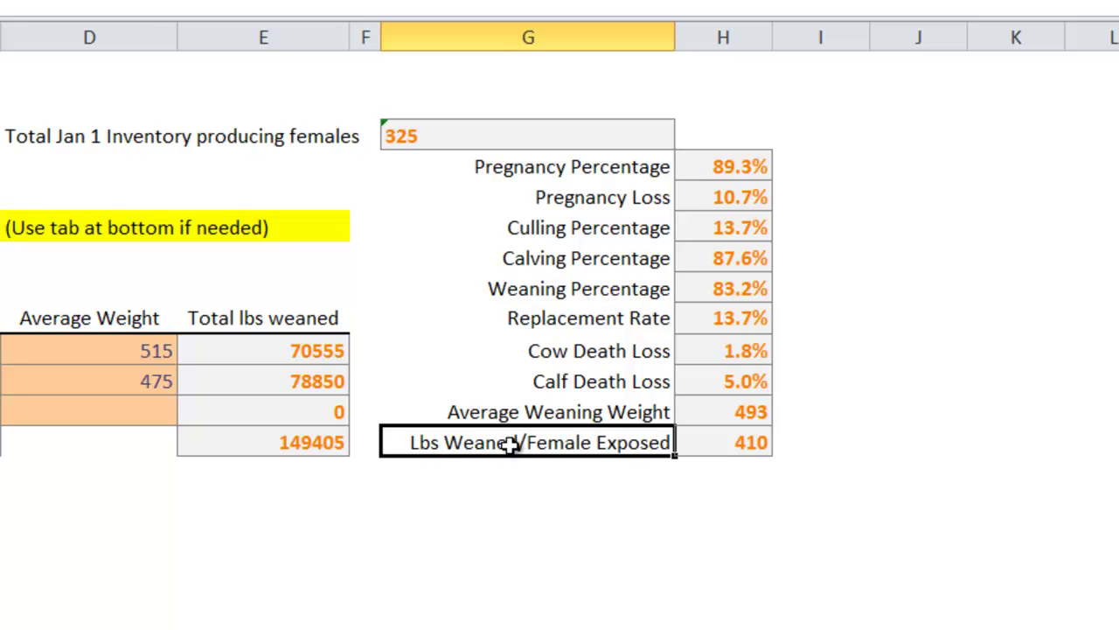
left_click(747, 442)
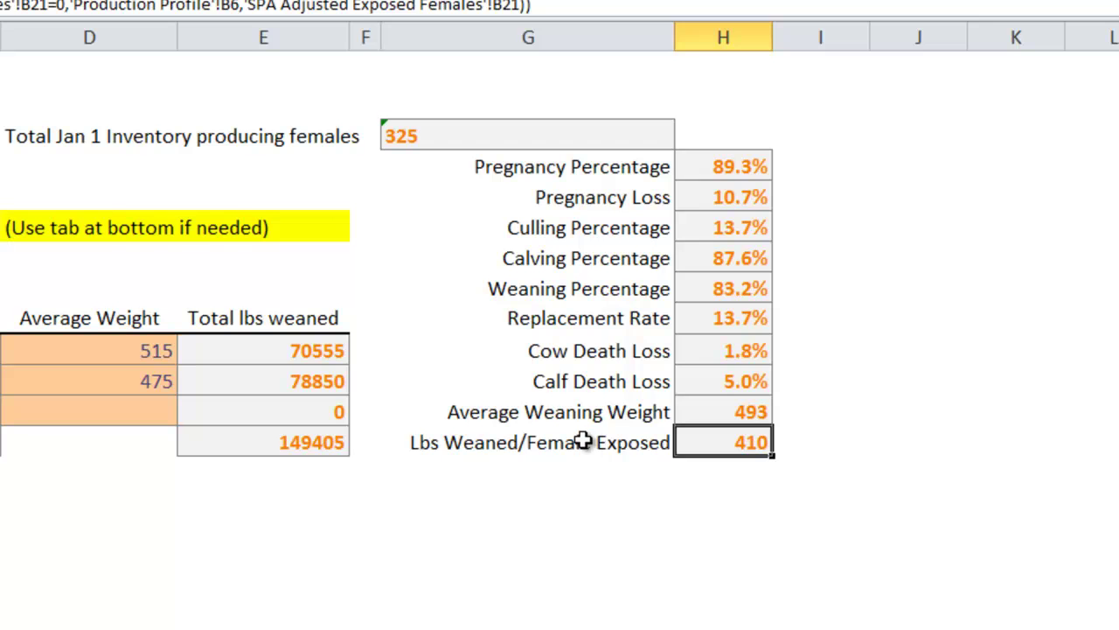
left_click(612, 442)
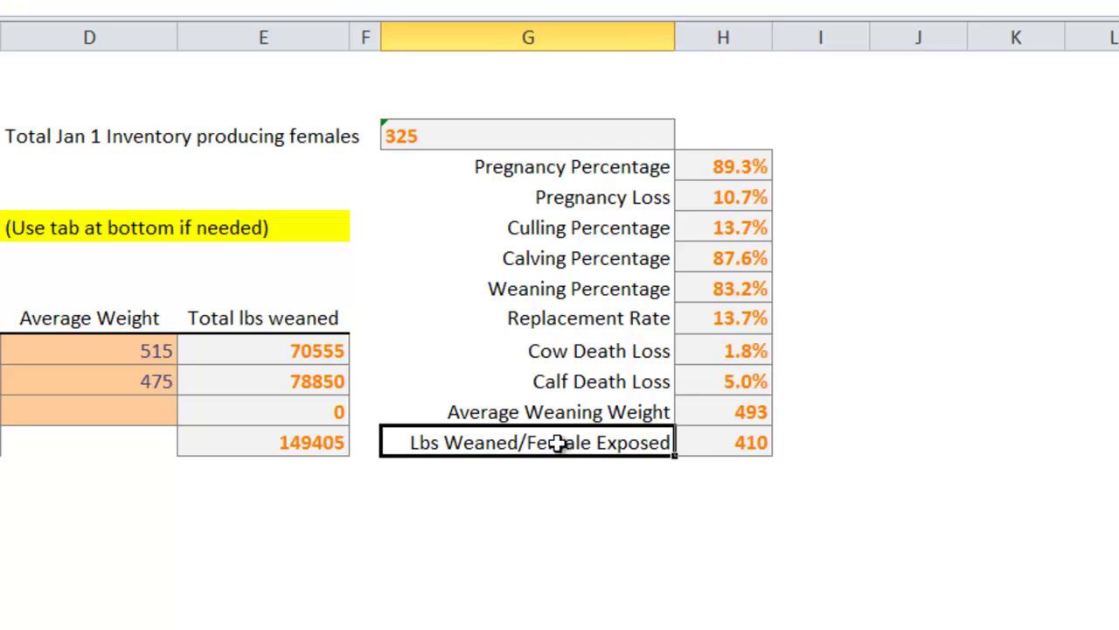
left_click(728, 443)
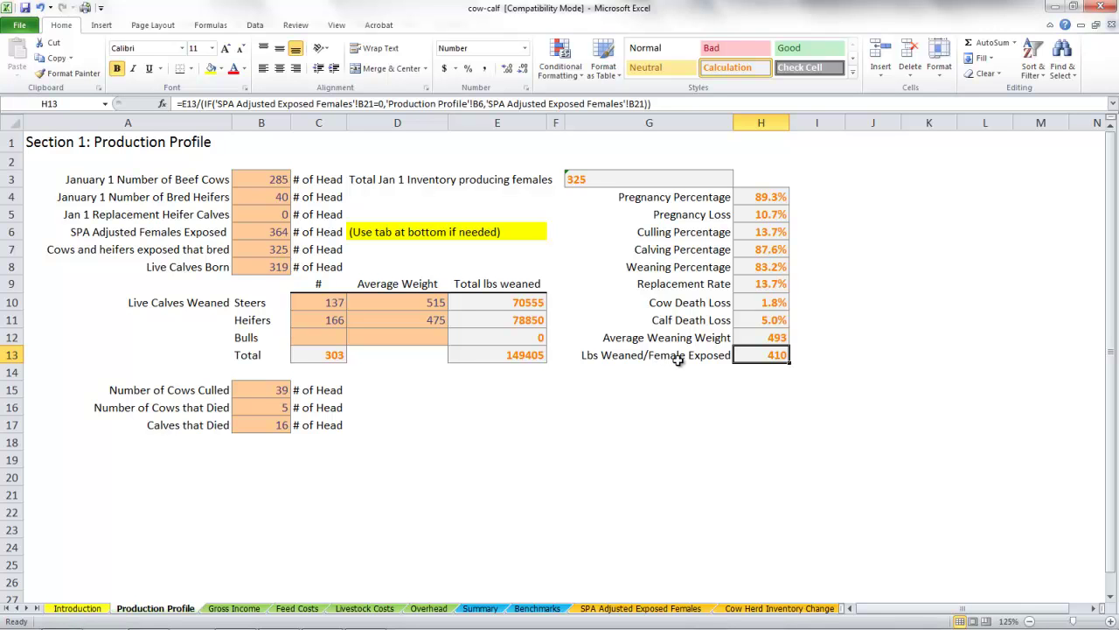
left_click(682, 361)
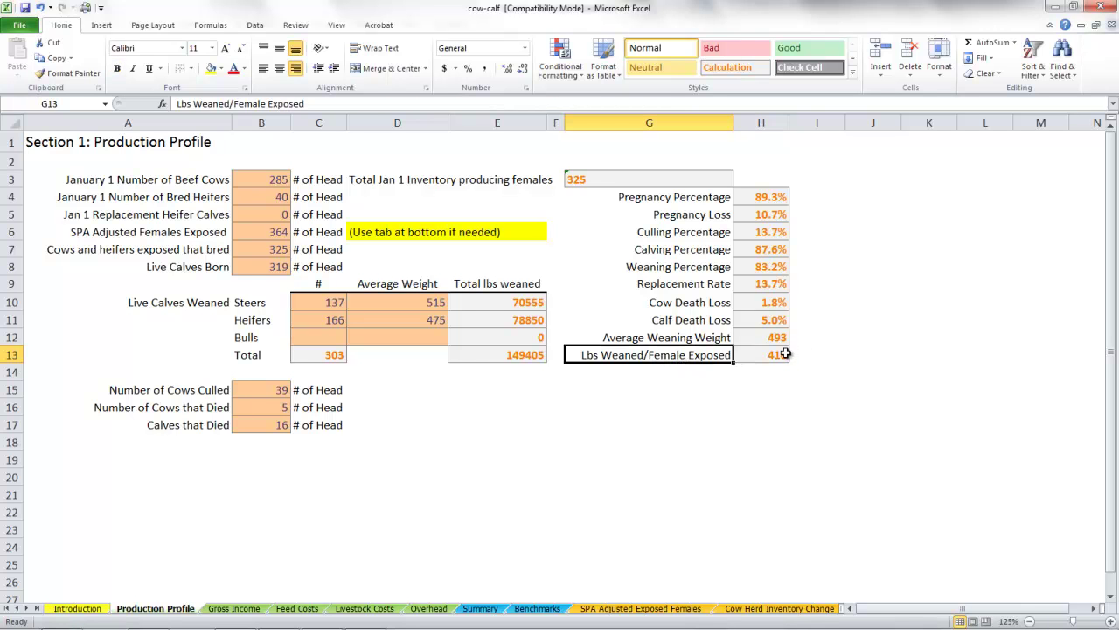
left_click(783, 353)
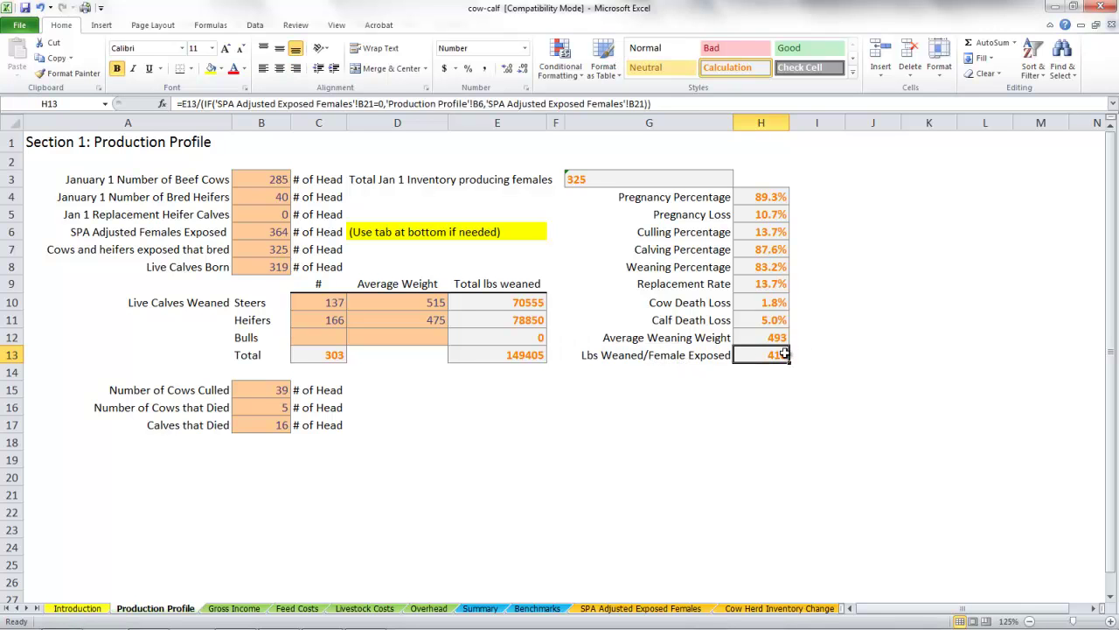
left_click(661, 358)
left_click(755, 357)
left_click(781, 386)
left_click(771, 358)
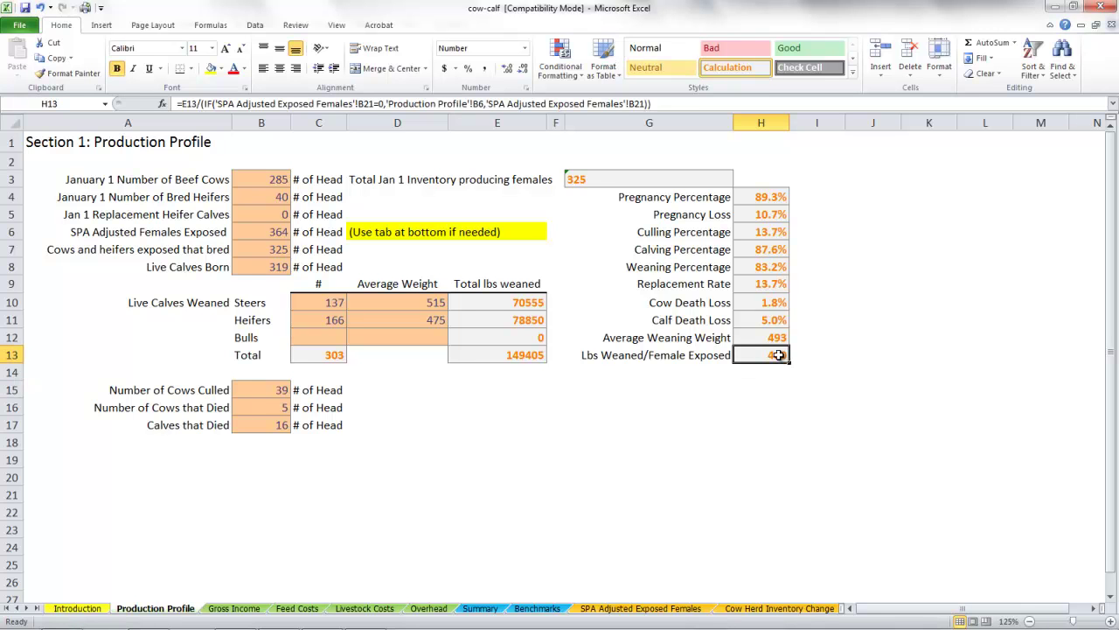